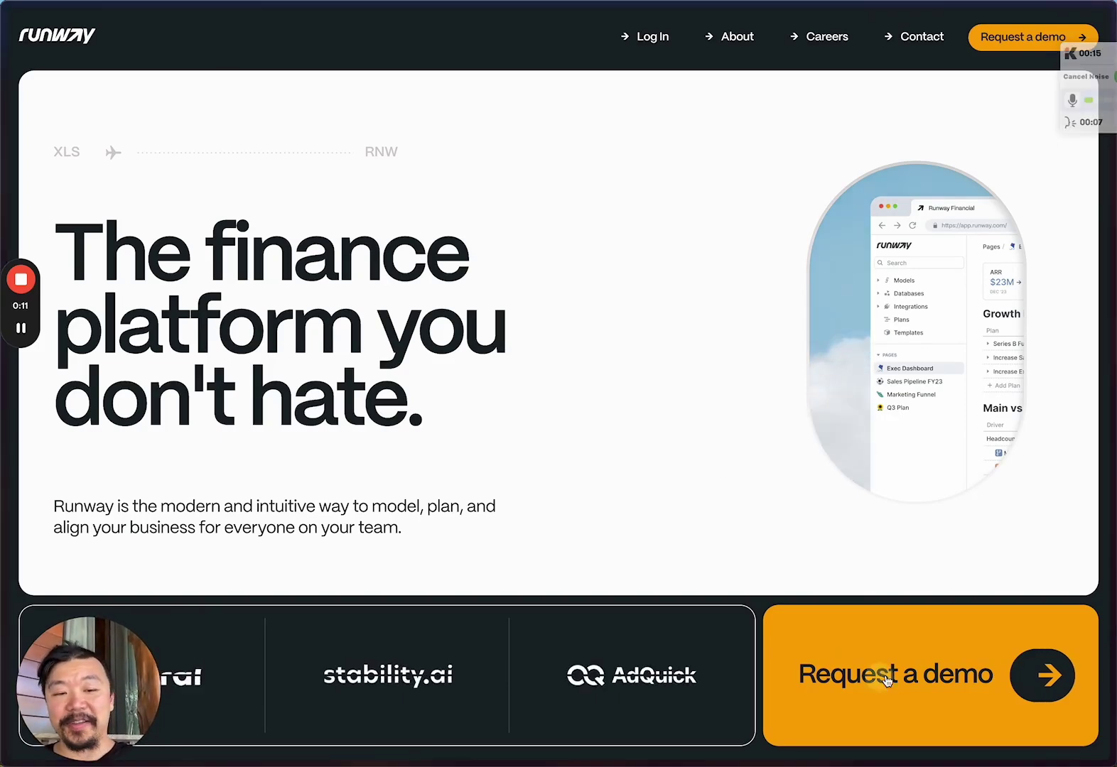
{"action": "scroll", "coordinate": [873, 610], "scroll_direction": "down", "scroll_amount": 5}
{"action": "scroll", "coordinate": [818, 402], "scroll_direction": "down", "scroll_amount": 5}
{"action": "scroll", "coordinate": [817, 402], "scroll_direction": "up", "scroll_amount": 8}
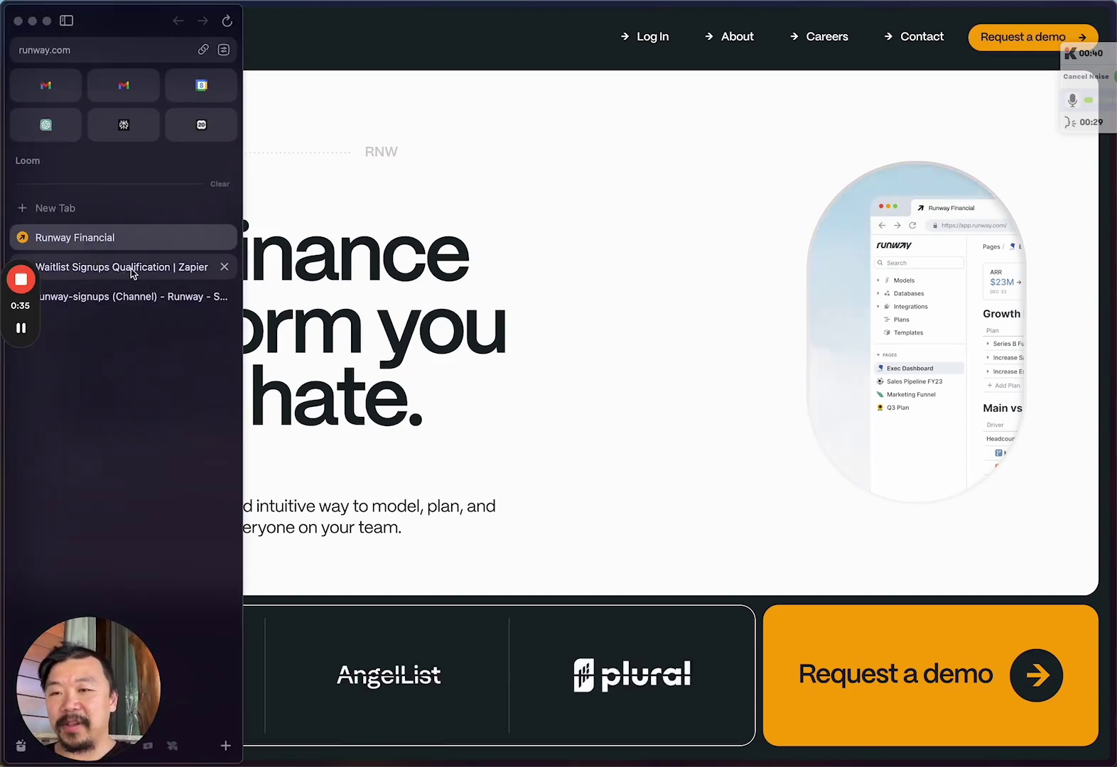
Switch Arc to the 'Waitlist Signups Qualification | Zapier' tab.
{"action": "left_click", "coordinate": [134, 267]}
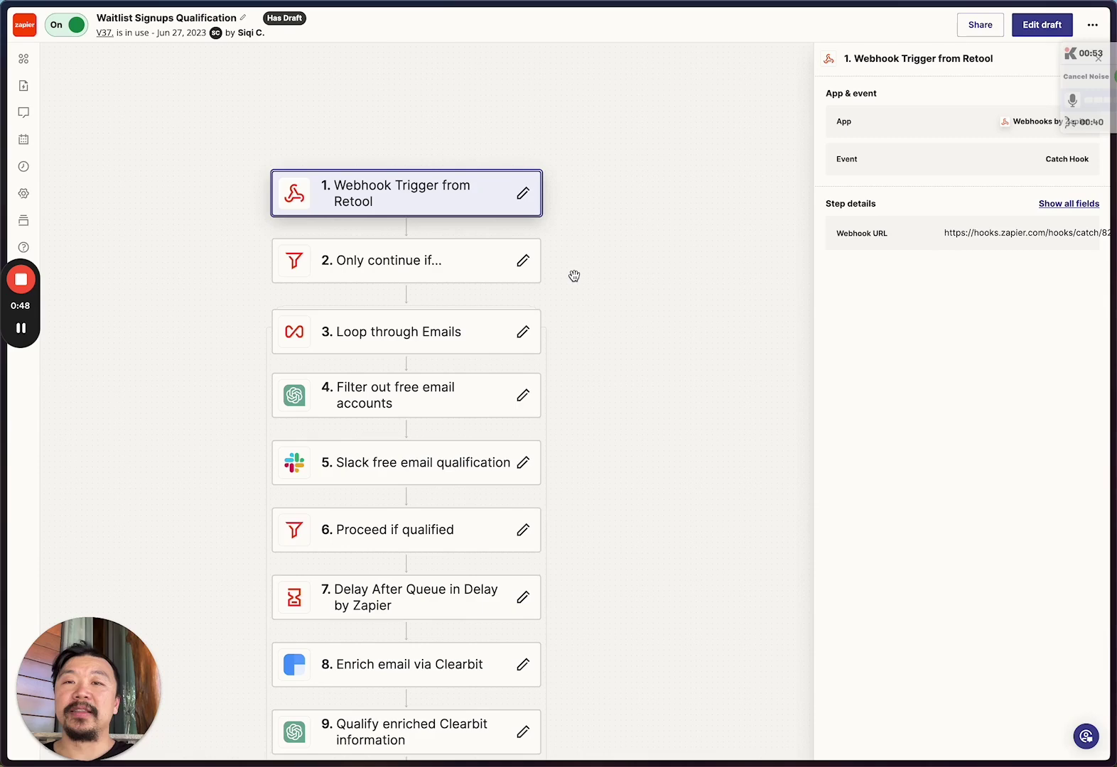
Review the 'Only continue if...' filter, then step 4's 'Filter out free email accounts' ChatGPT settings.
{"action": "left_click", "coordinate": [412, 258]}
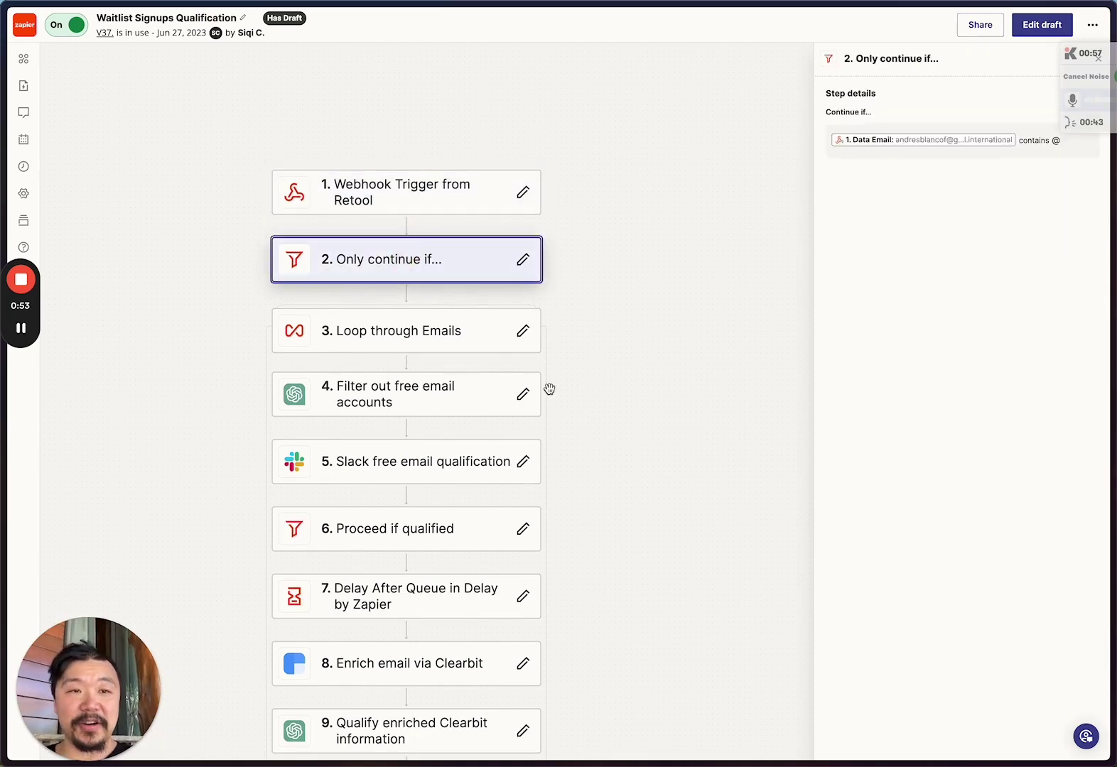
{"action": "scroll", "coordinate": [541, 389], "scroll_direction": "down", "scroll_amount": 1}
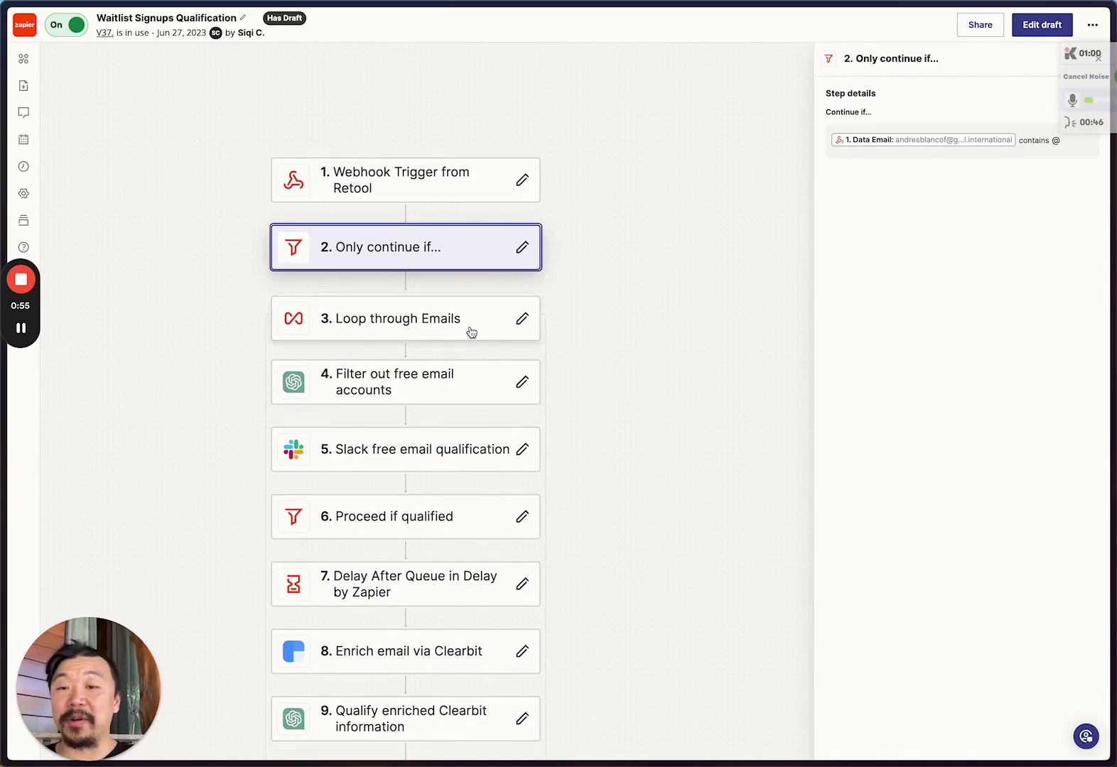
{"action": "left_click", "coordinate": [424, 392]}
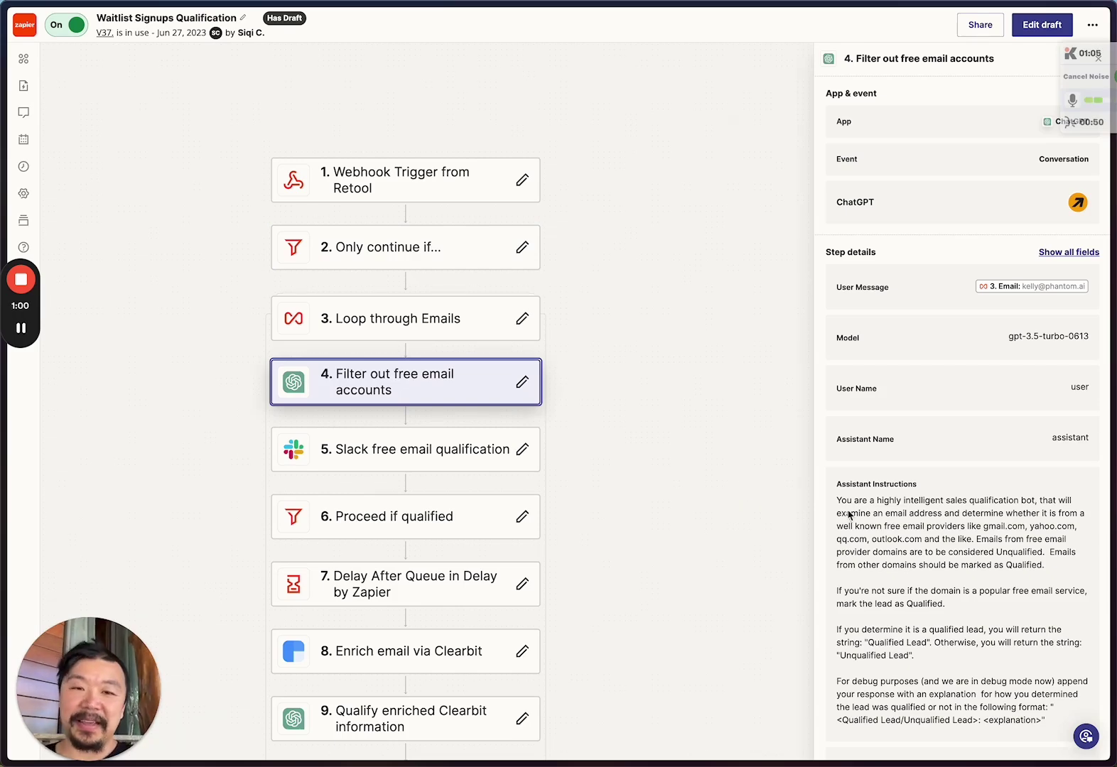
{"action": "scroll", "coordinate": [925, 560], "scroll_direction": "down", "scroll_amount": 3}
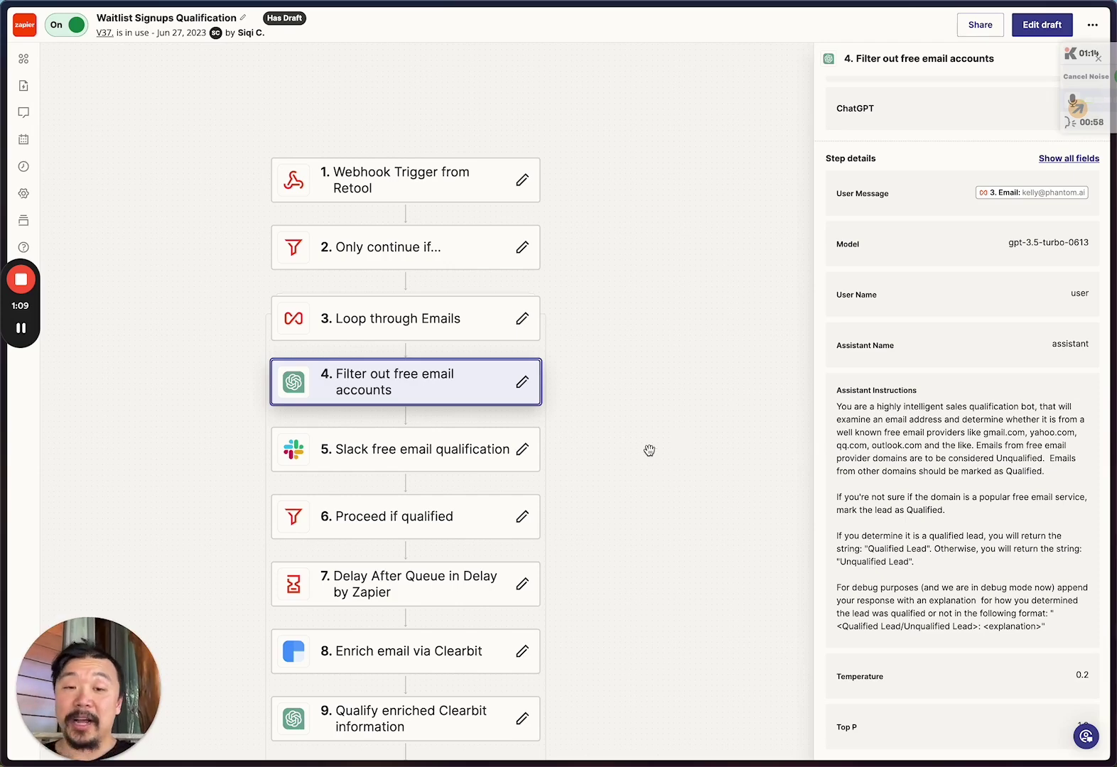
{"action": "scroll", "coordinate": [650, 450], "scroll_direction": "down", "scroll_amount": 2}
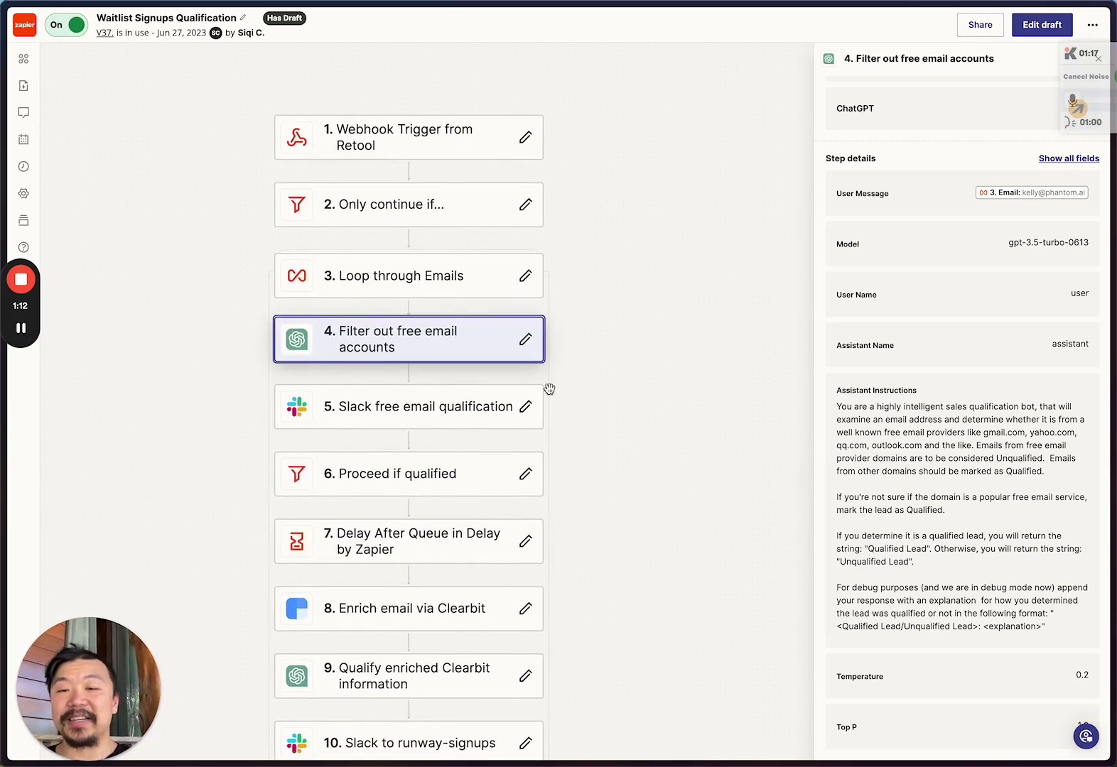
{"action": "scroll", "coordinate": [550, 388], "scroll_direction": "down", "scroll_amount": 1}
{"action": "scroll", "coordinate": [450, 410], "scroll_direction": "down", "scroll_amount": 1}
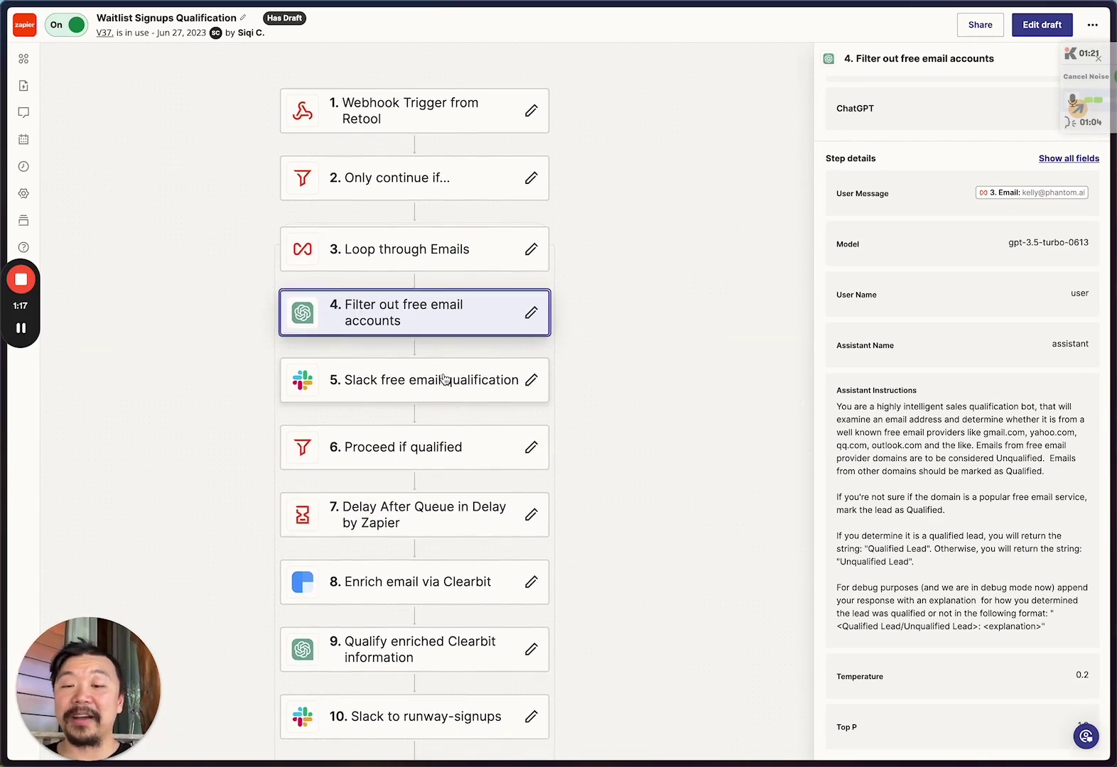
{"action": "scroll", "coordinate": [444, 396], "scroll_direction": "down", "scroll_amount": 1}
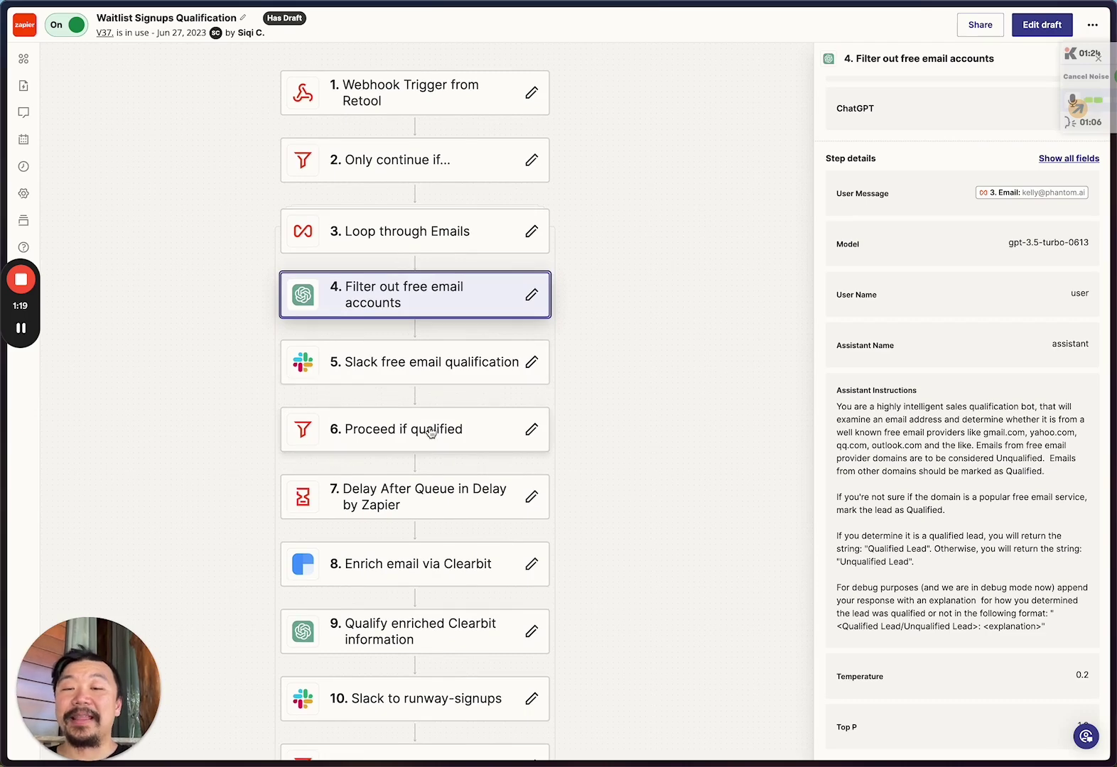
{"action": "scroll", "coordinate": [429, 433], "scroll_direction": "down", "scroll_amount": 1}
{"action": "scroll", "coordinate": [430, 432], "scroll_direction": "down", "scroll_amount": 1}
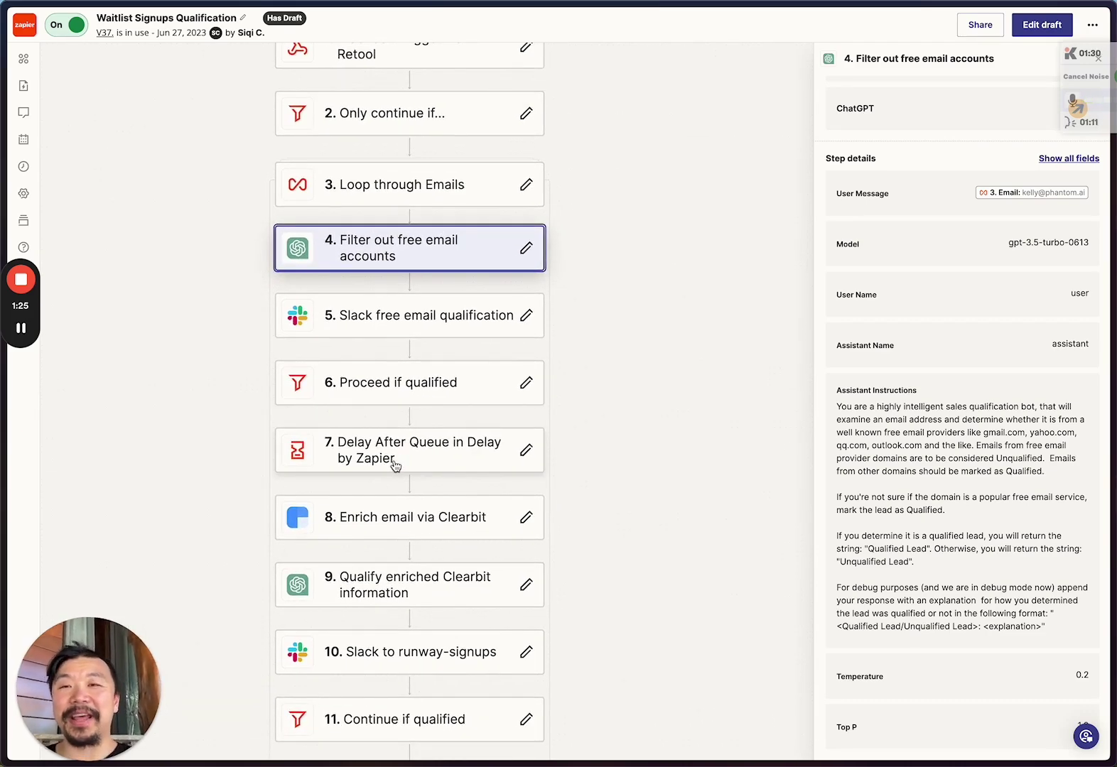
{"action": "scroll", "coordinate": [581, 453], "scroll_direction": "down", "scroll_amount": 1}
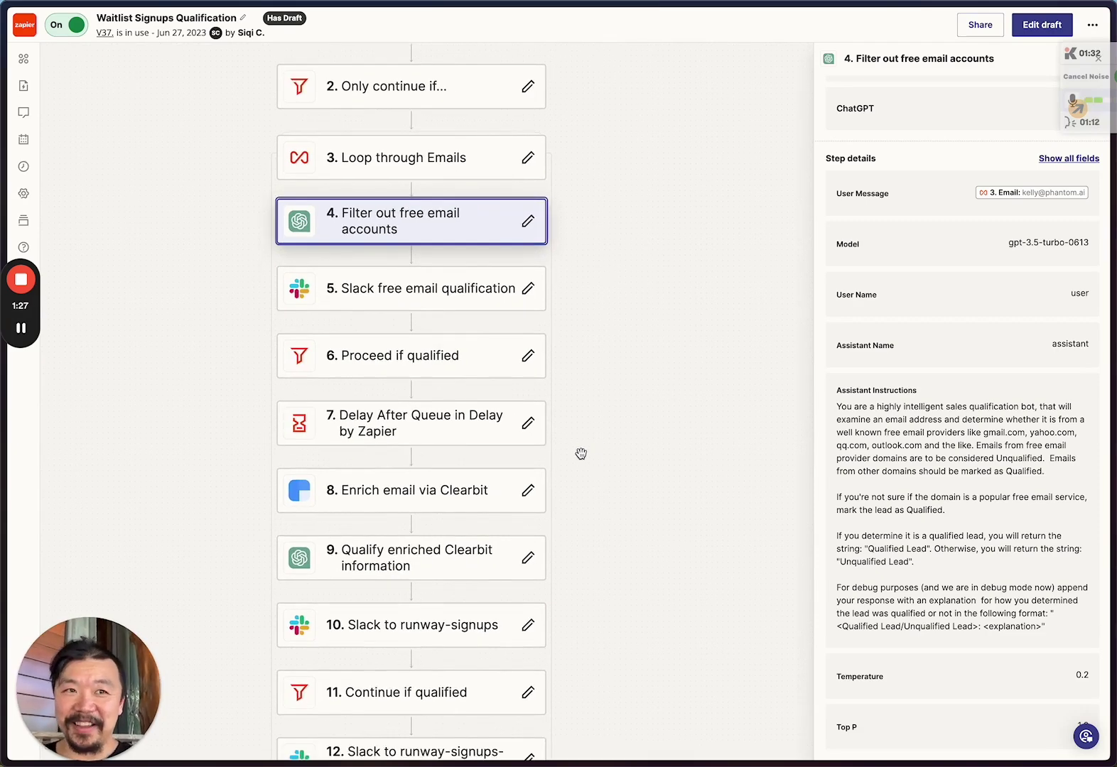
{"action": "scroll", "coordinate": [581, 452], "scroll_direction": "down", "scroll_amount": 2}
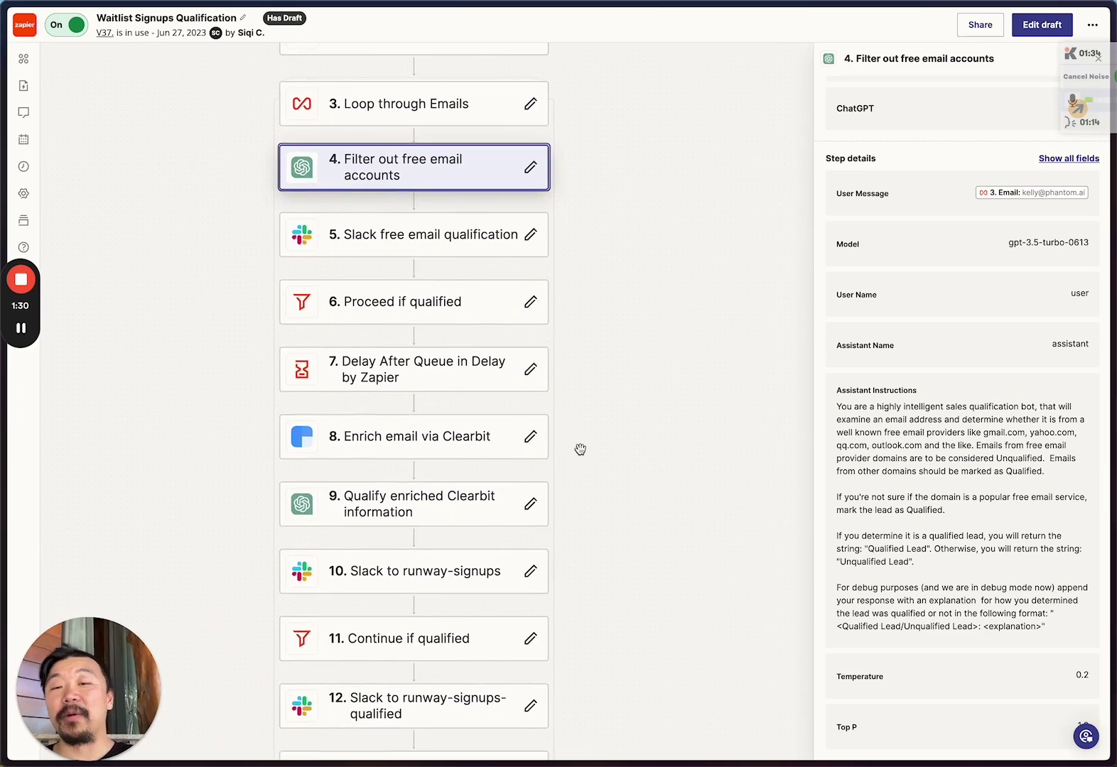
Review step 8 'Enrich email via Clearbit', then step 9 'Qualify enriched Clearbit information'.
{"action": "left_click", "coordinate": [454, 436]}
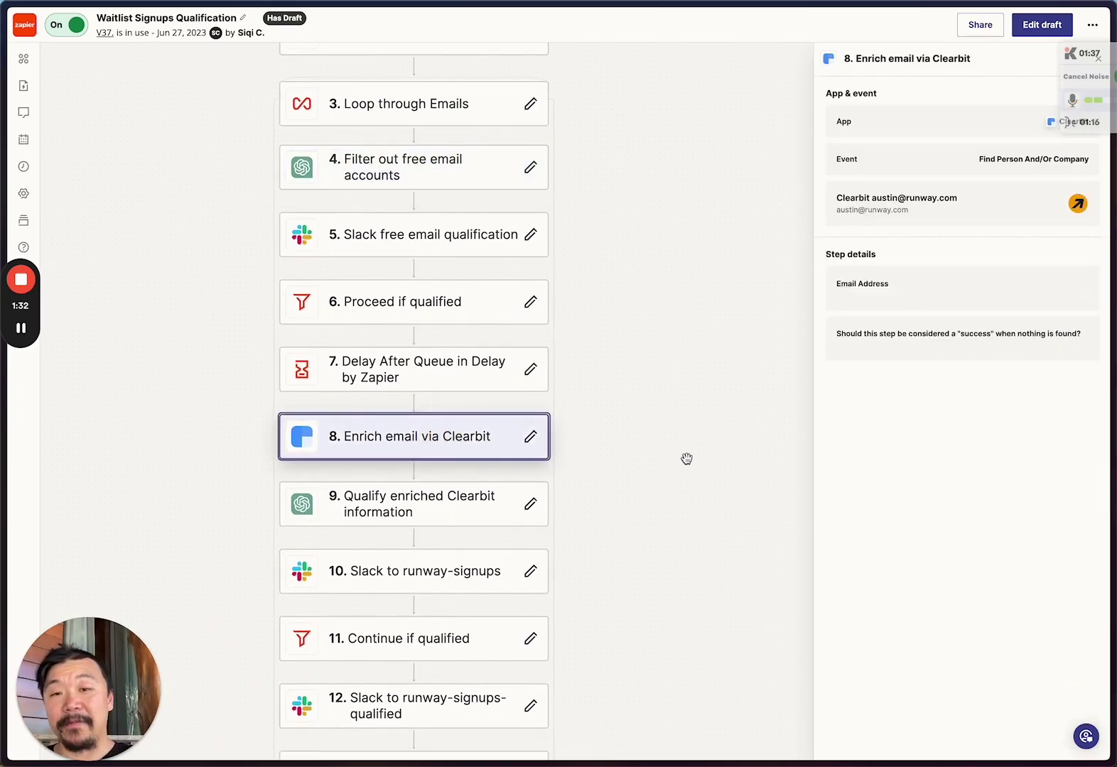
{"action": "scroll", "coordinate": [687, 459], "scroll_direction": "down", "scroll_amount": 3}
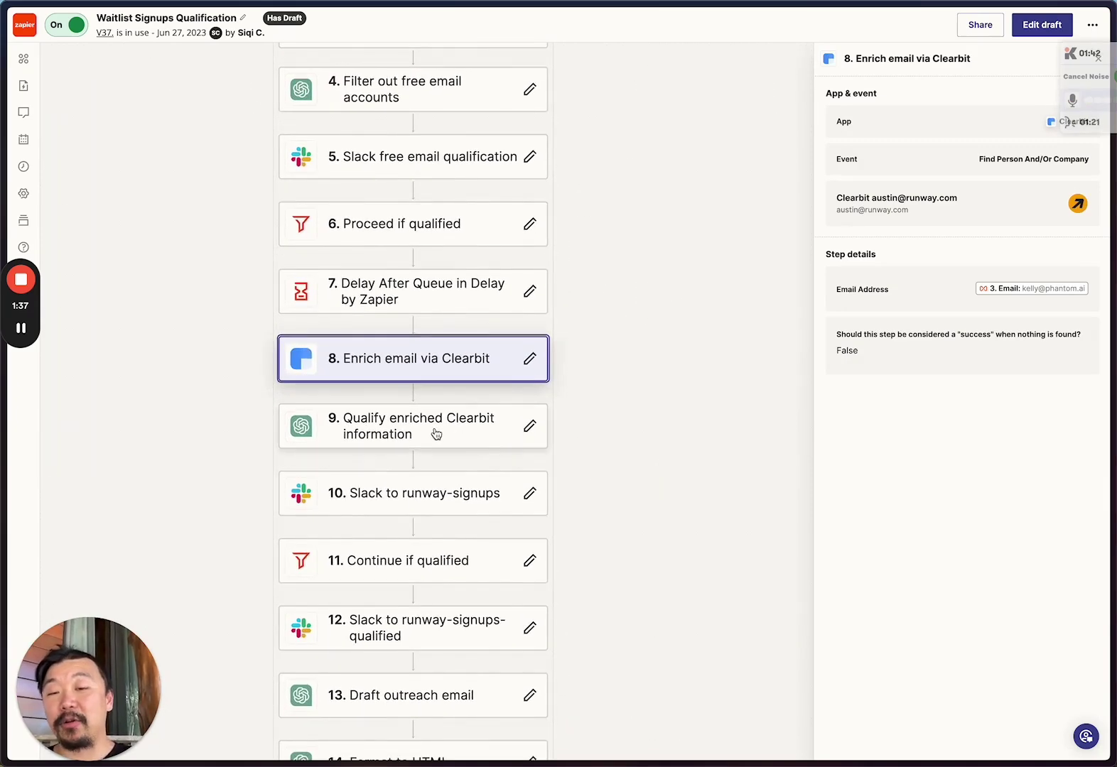
{"action": "left_click", "coordinate": [436, 433]}
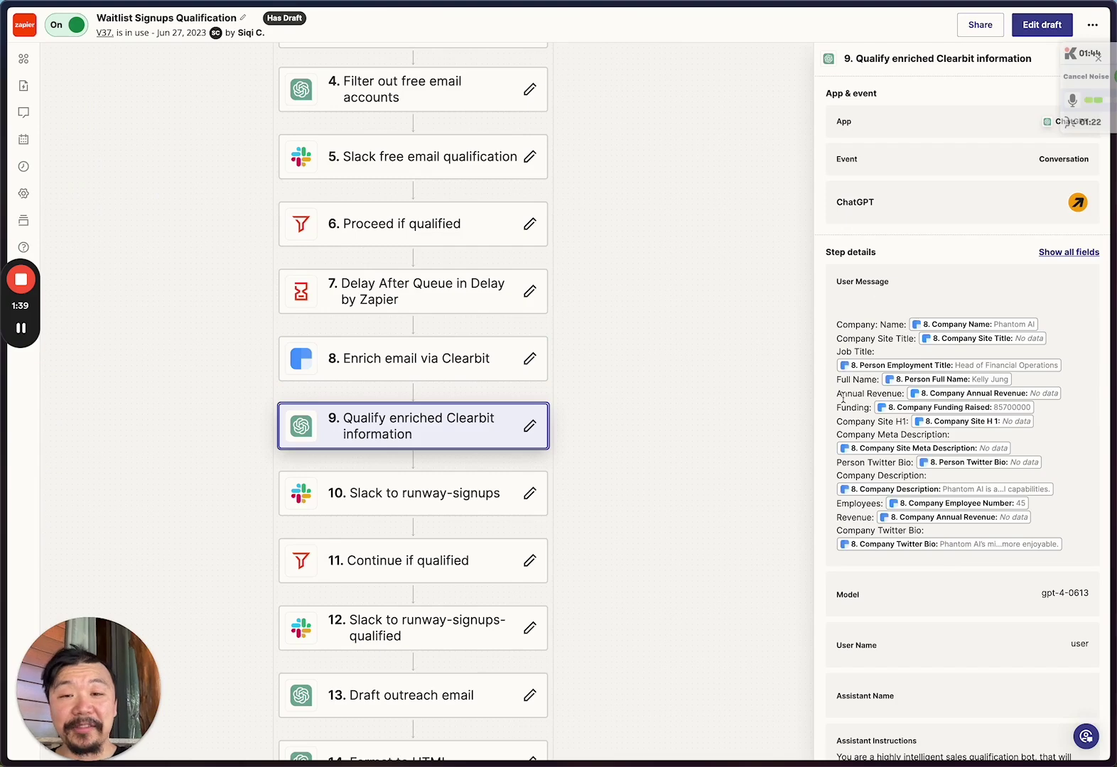
{"action": "scroll", "coordinate": [911, 540], "scroll_direction": "down", "scroll_amount": 3}
{"action": "scroll", "coordinate": [911, 569], "scroll_direction": "down", "scroll_amount": 5}
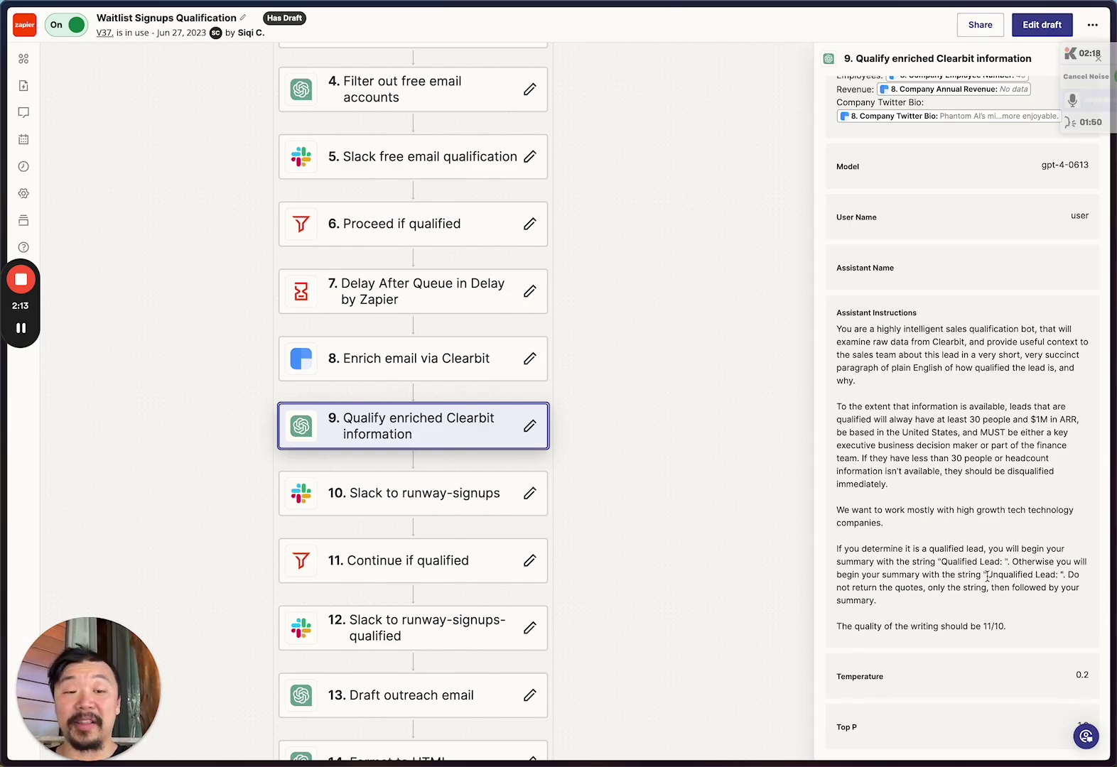
{"action": "scroll", "coordinate": [436, 436], "scroll_direction": "down", "scroll_amount": 2}
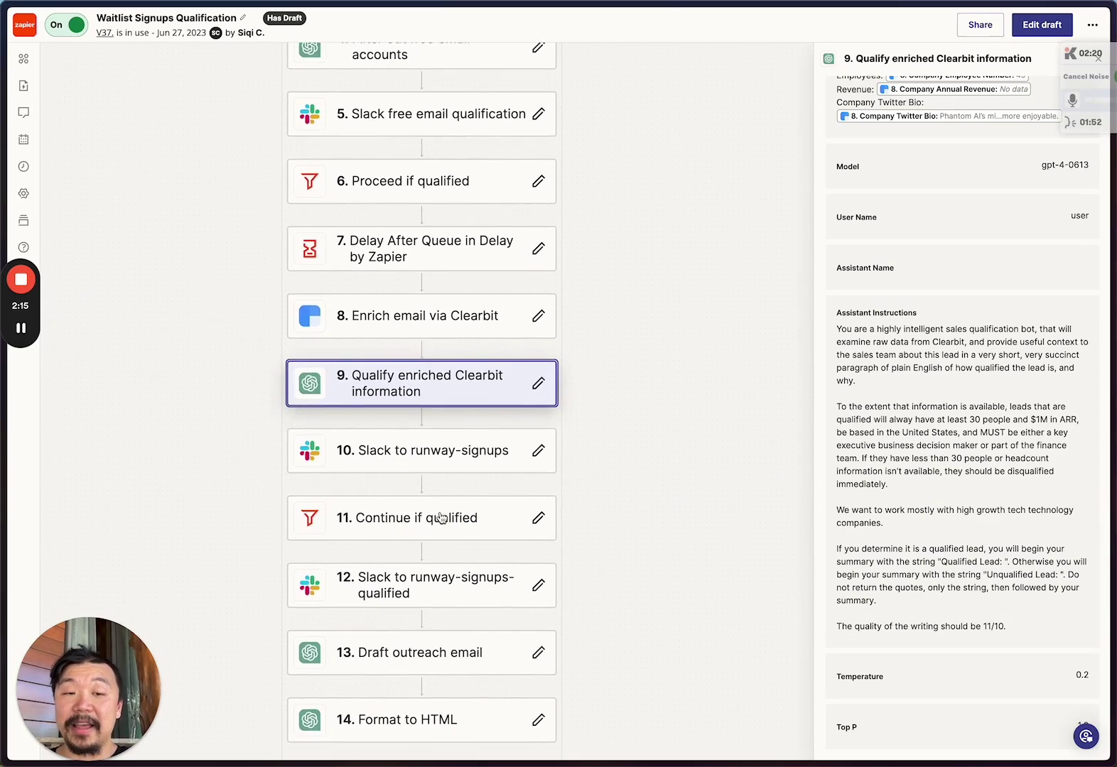
{"action": "scroll", "coordinate": [440, 410], "scroll_direction": "down", "scroll_amount": 1}
{"action": "left_click", "coordinate": [439, 407]}
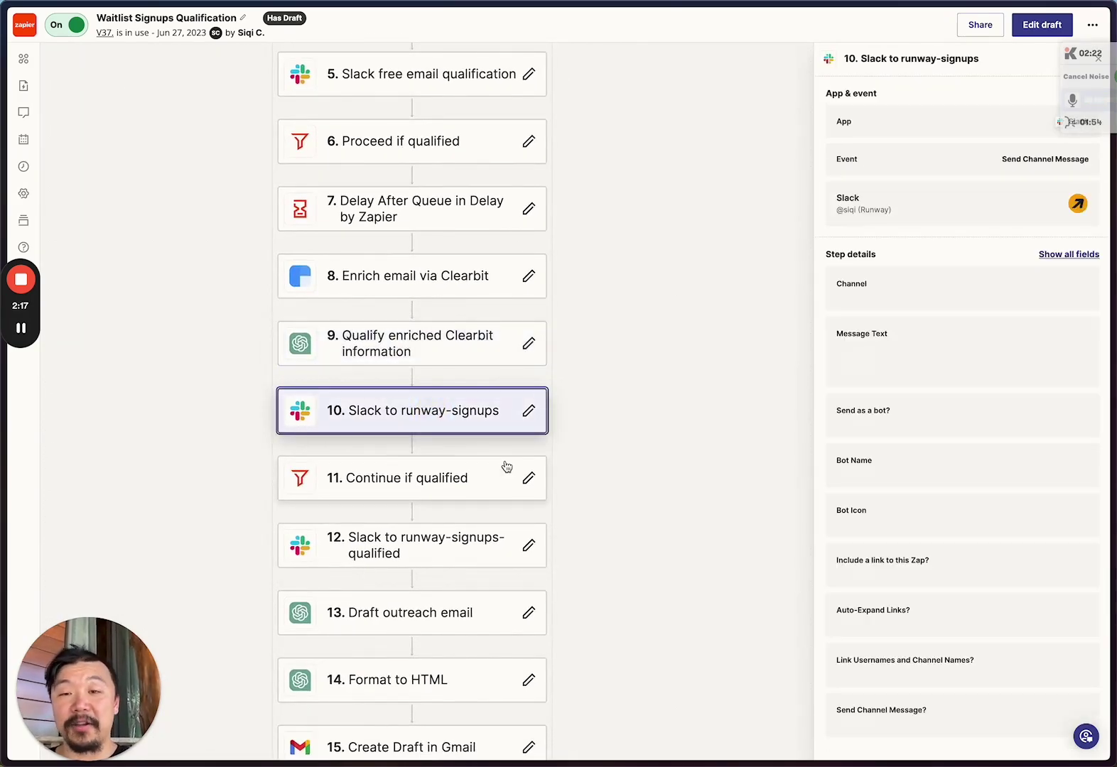
{"action": "scroll", "coordinate": [501, 449], "scroll_direction": "down", "scroll_amount": 1}
{"action": "scroll", "coordinate": [506, 465], "scroll_direction": "down", "scroll_amount": 1}
{"action": "scroll", "coordinate": [503, 452], "scroll_direction": "down", "scroll_amount": 1}
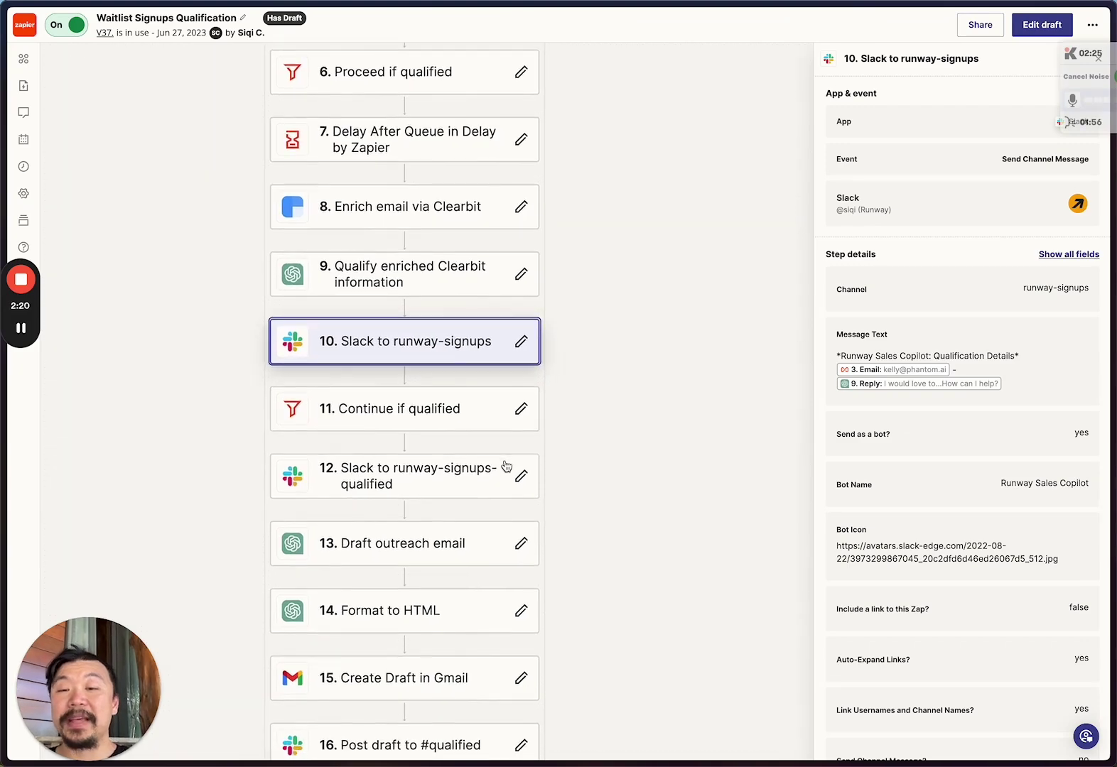
{"action": "scroll", "coordinate": [414, 471], "scroll_direction": "down", "scroll_amount": 1}
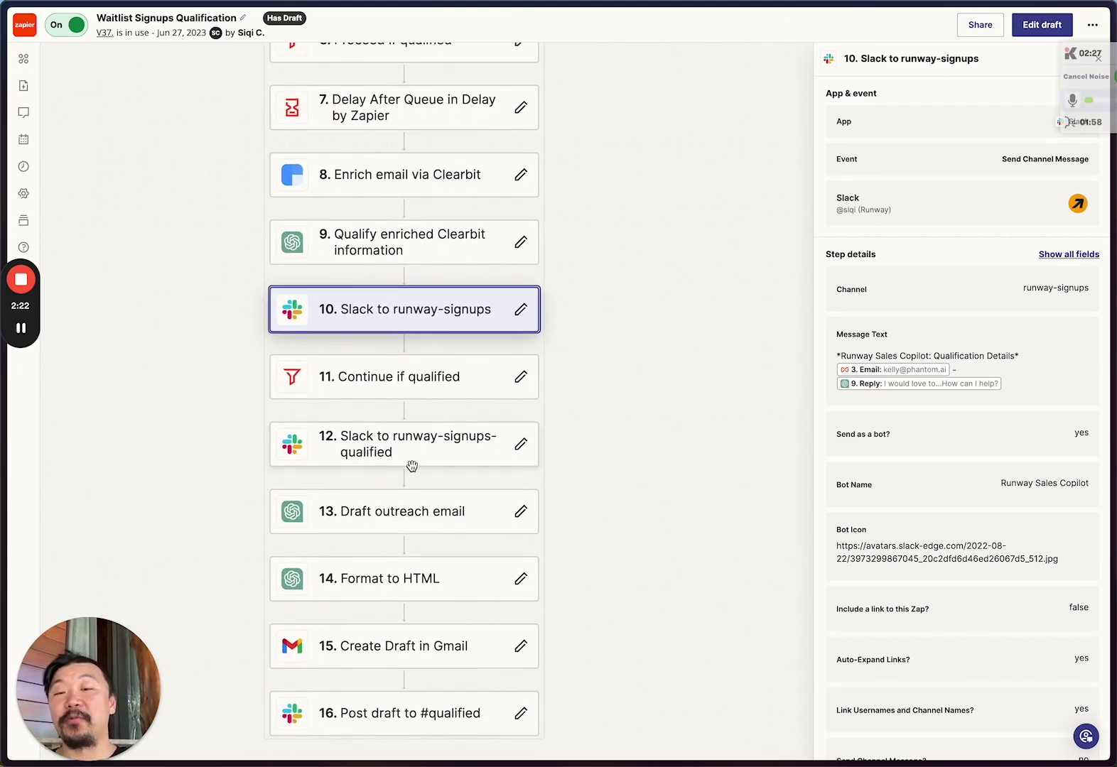
{"action": "left_click", "coordinate": [411, 451]}
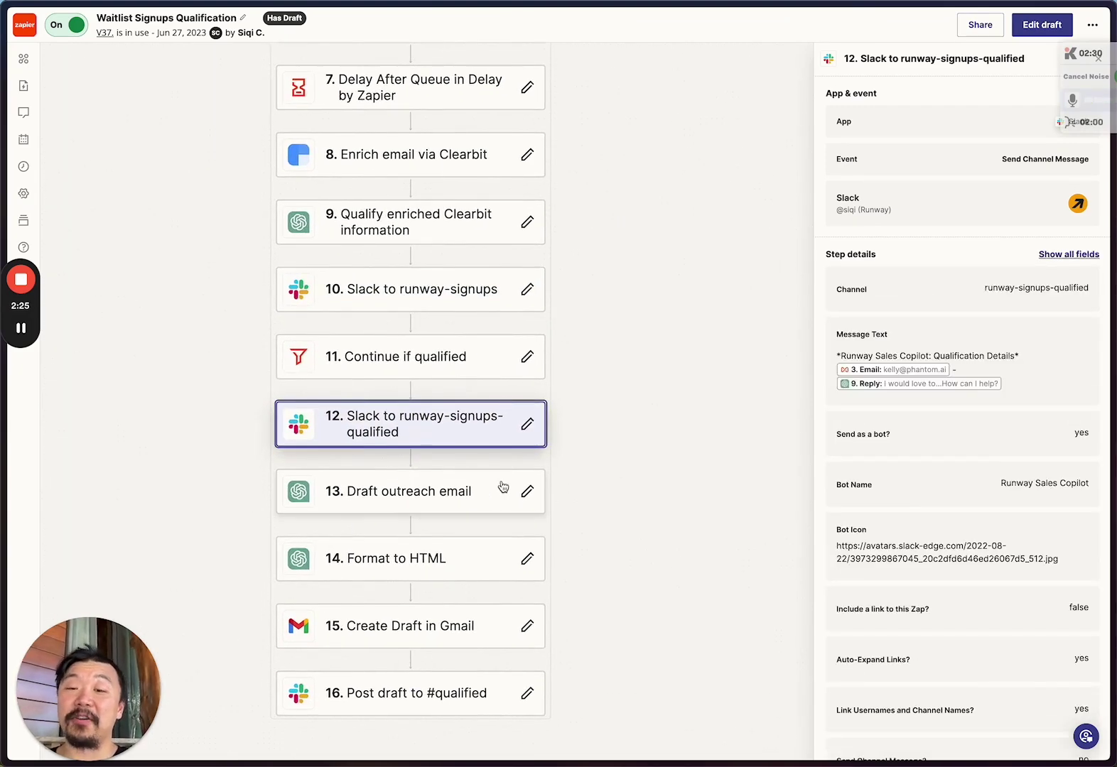
{"action": "left_click", "coordinate": [462, 288]}
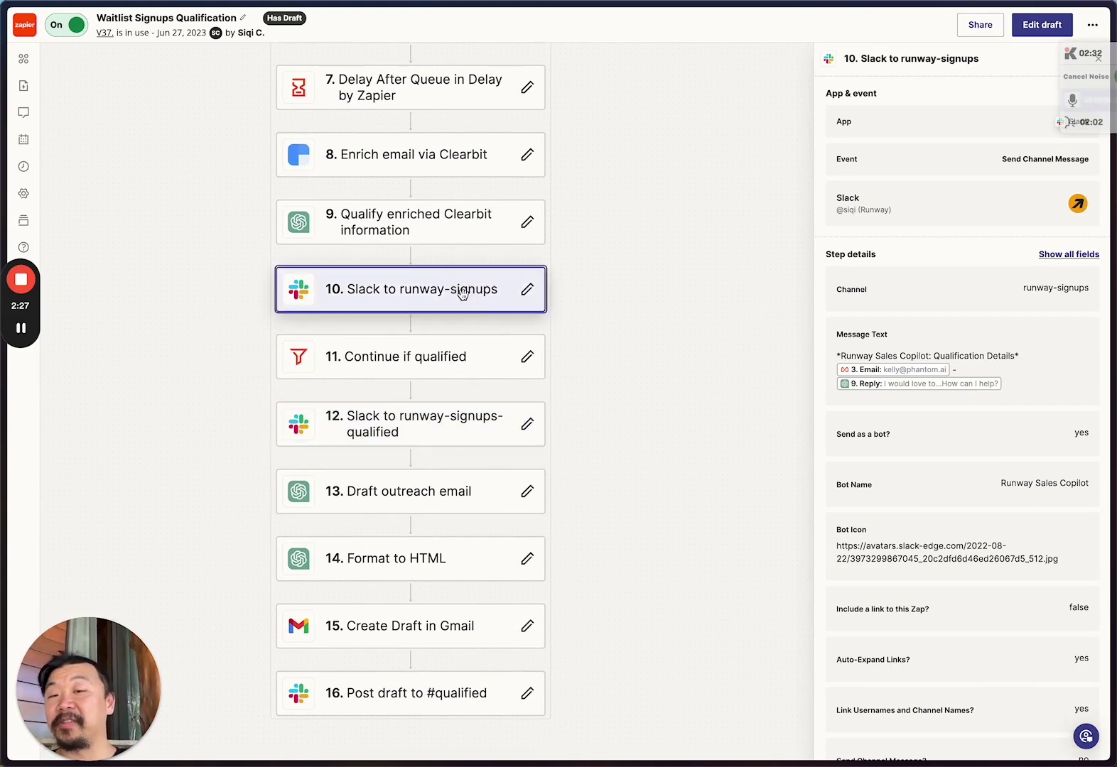
{"action": "left_click", "coordinate": [410, 425]}
{"action": "scroll", "coordinate": [654, 462], "scroll_direction": "down", "scroll_amount": 1}
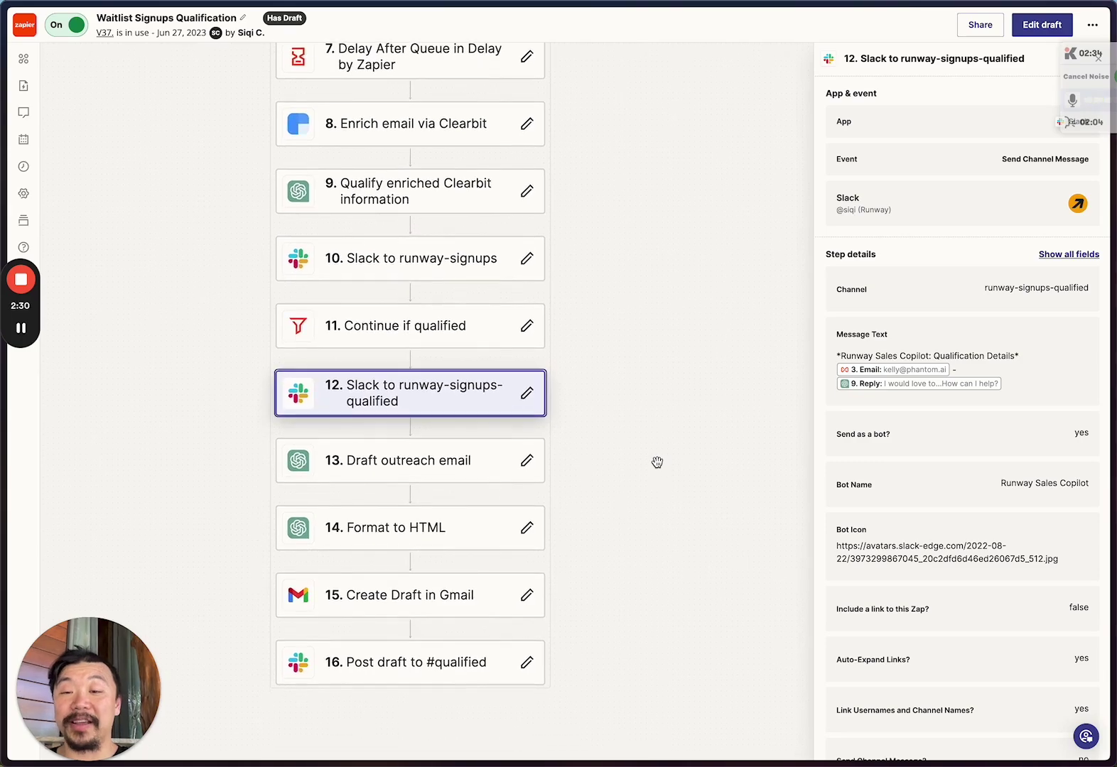
Open step 13 'Draft outreach email' and highlight its required snippet qualities.
{"action": "left_click", "coordinate": [414, 476]}
{"action": "scroll", "coordinate": [888, 484], "scroll_direction": "down", "scroll_amount": 5}
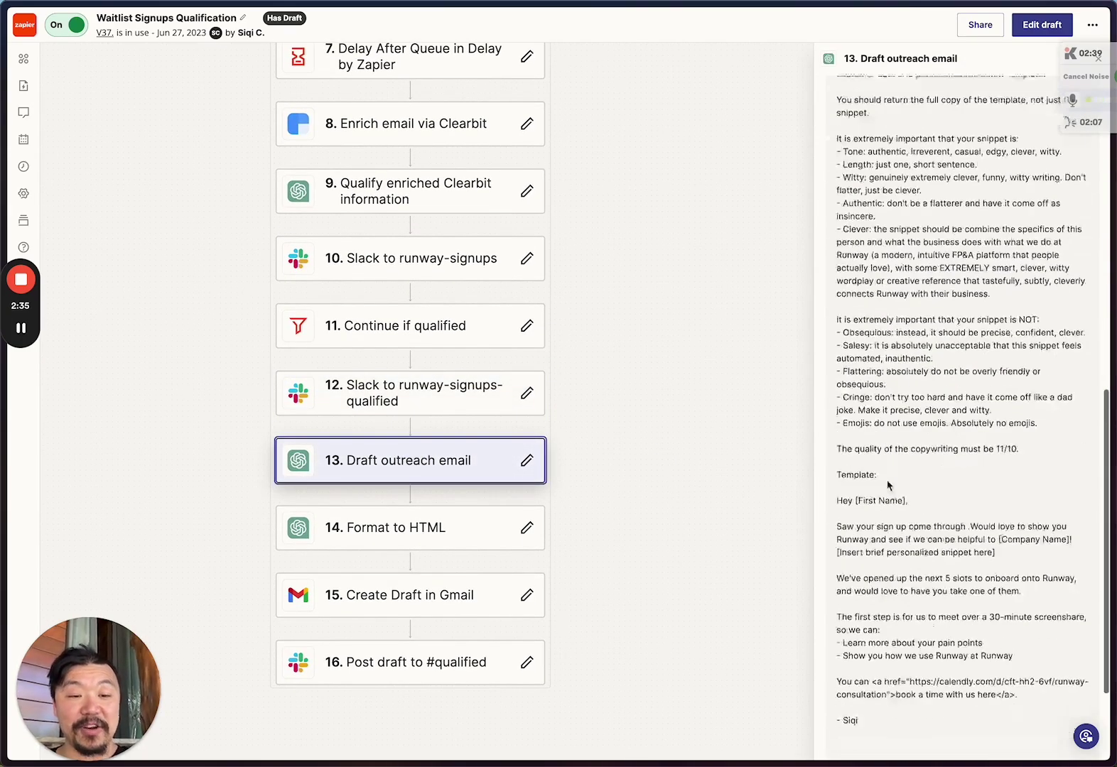
{"action": "scroll", "coordinate": [888, 484], "scroll_direction": "up", "scroll_amount": 3}
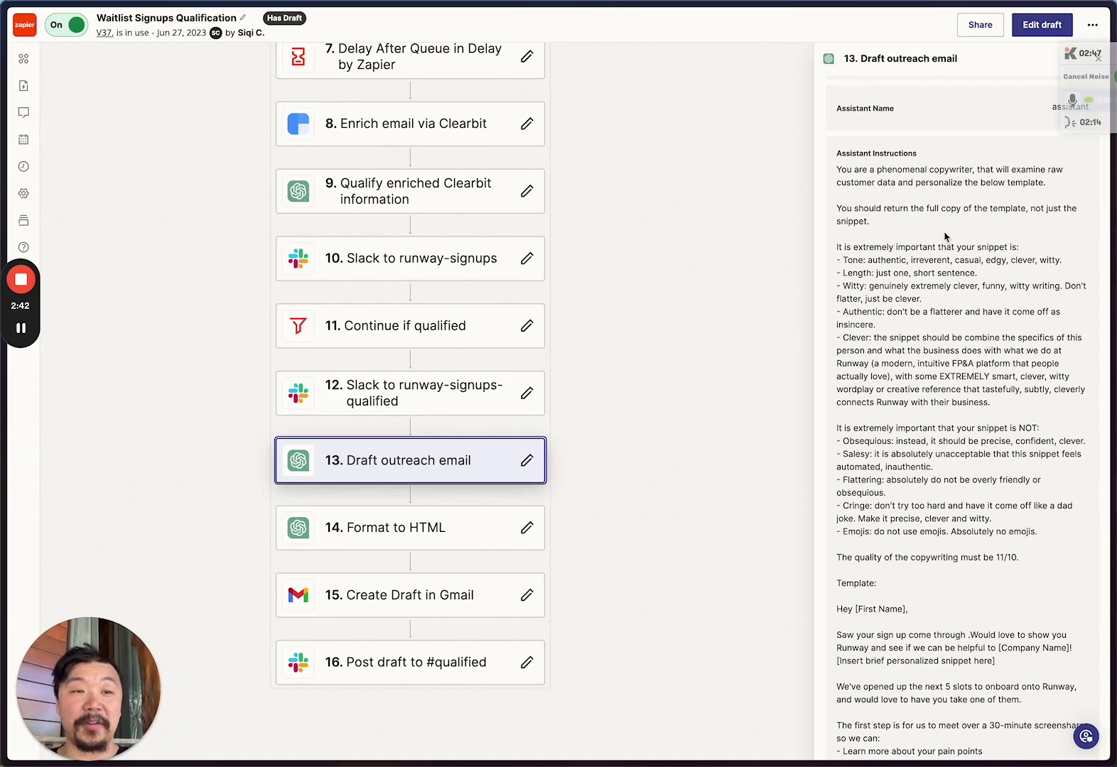
{"action": "scroll", "coordinate": [906, 261], "scroll_direction": "down", "scroll_amount": 5}
{"action": "scroll", "coordinate": [906, 262], "scroll_direction": "up", "scroll_amount": 4}
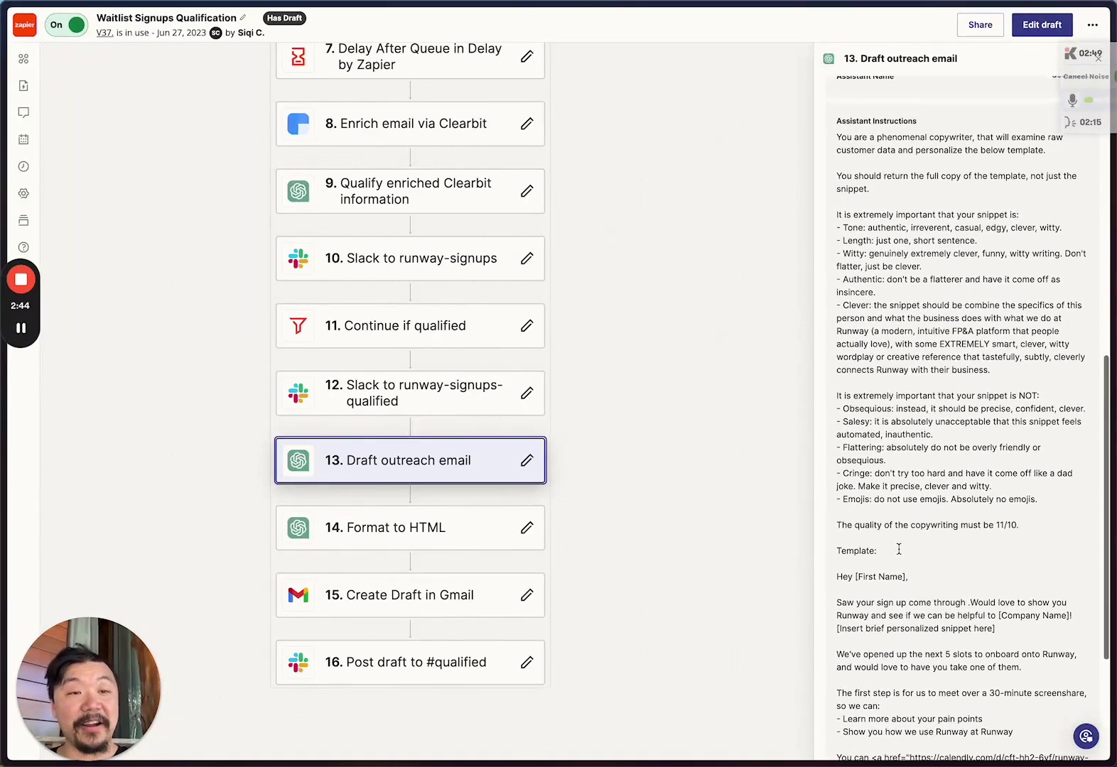
{"action": "left_click_drag", "start_coordinate": [836, 215], "coordinate": [1015, 380]}
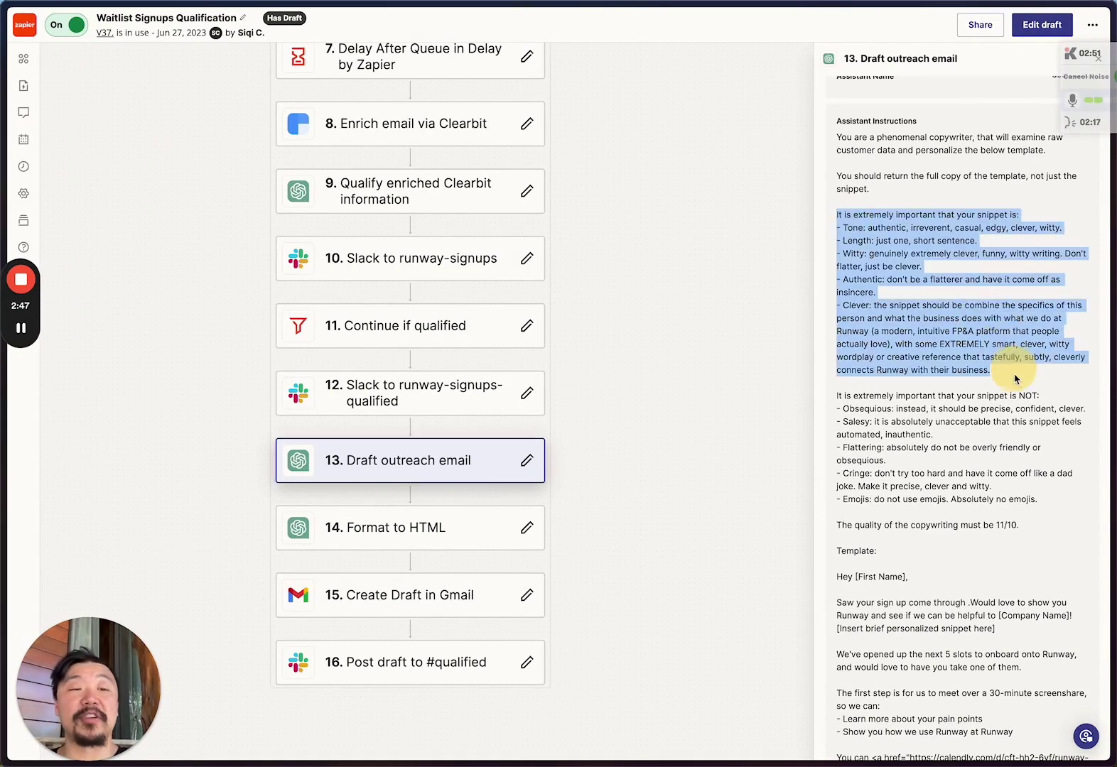
{"action": "left_click", "coordinate": [1015, 379]}
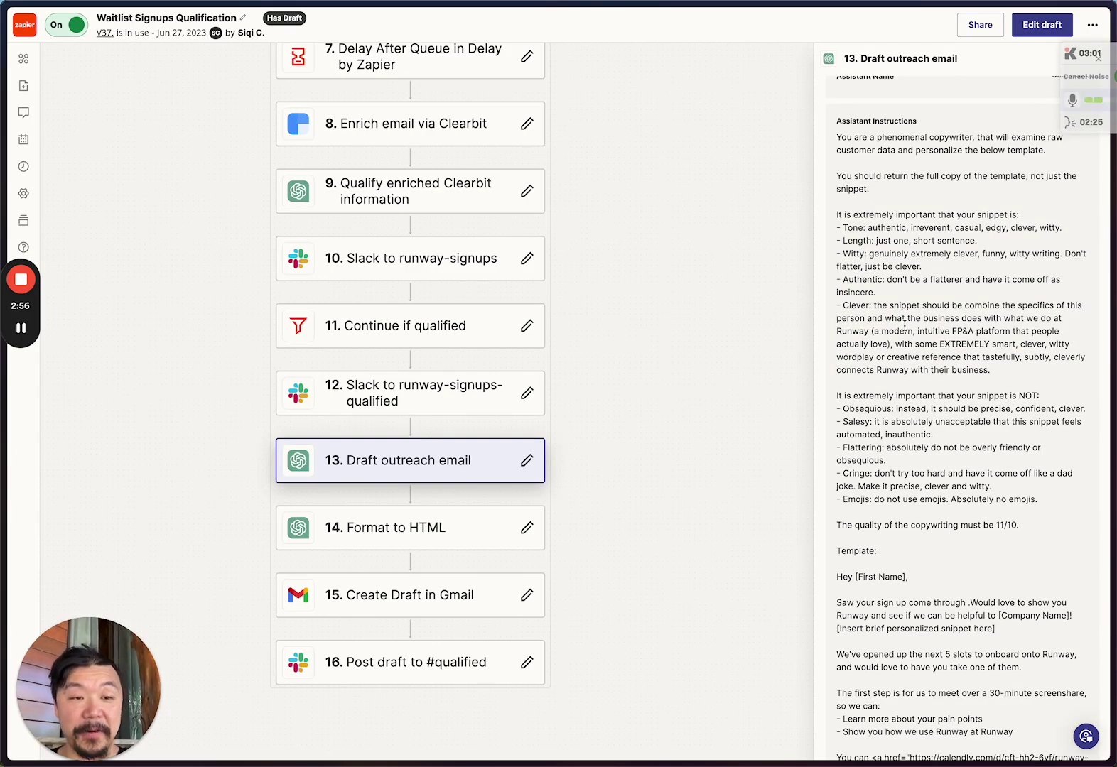
{"action": "scroll", "coordinate": [905, 326], "scroll_direction": "up", "scroll_amount": 2}
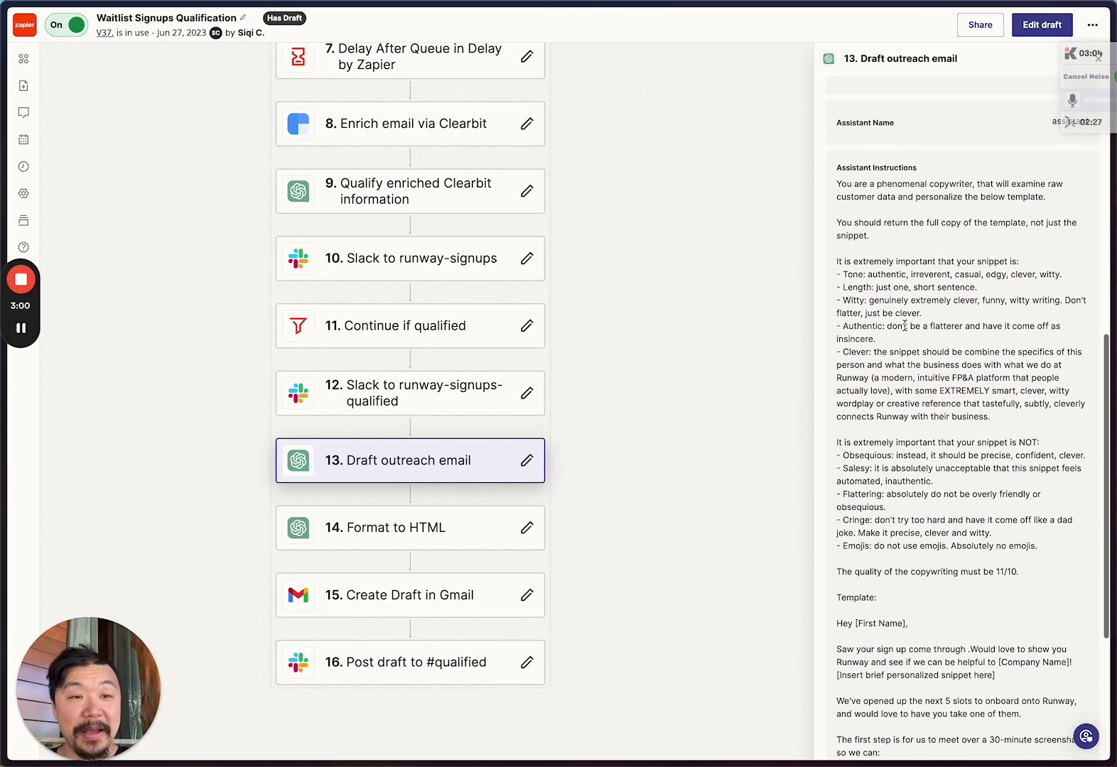
{"action": "scroll", "coordinate": [904, 326], "scroll_direction": "down", "scroll_amount": 1}
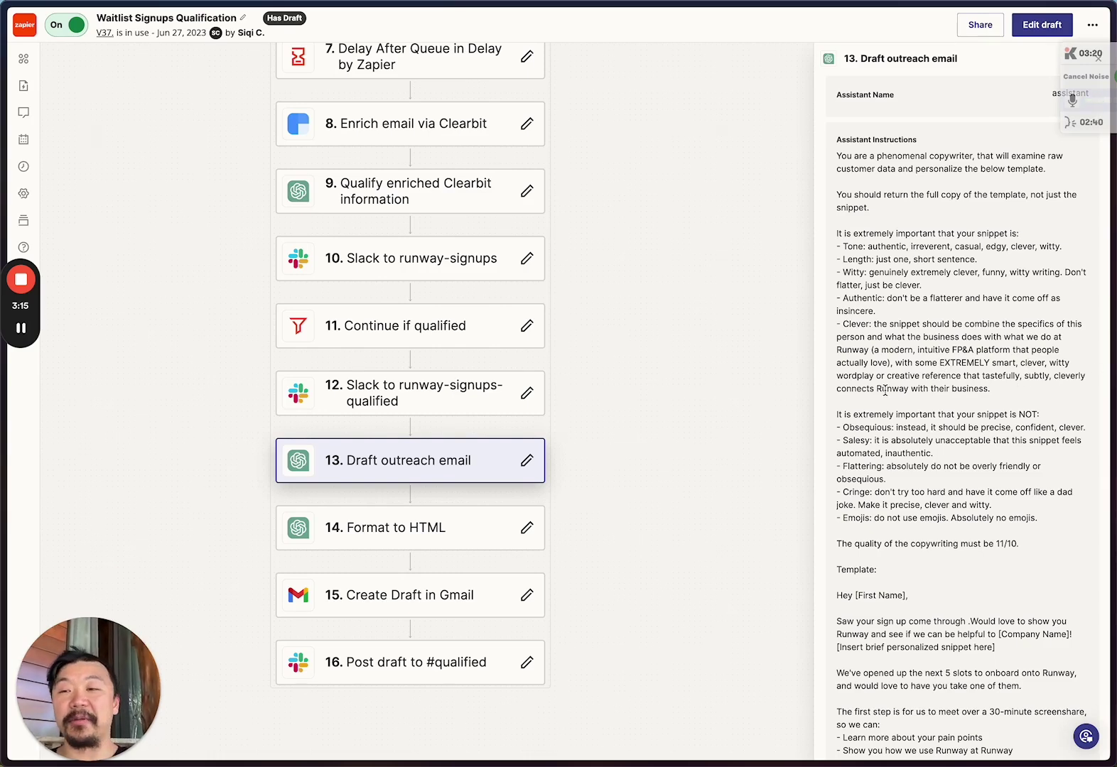
{"action": "mouse_move", "coordinate": [8, 423]}
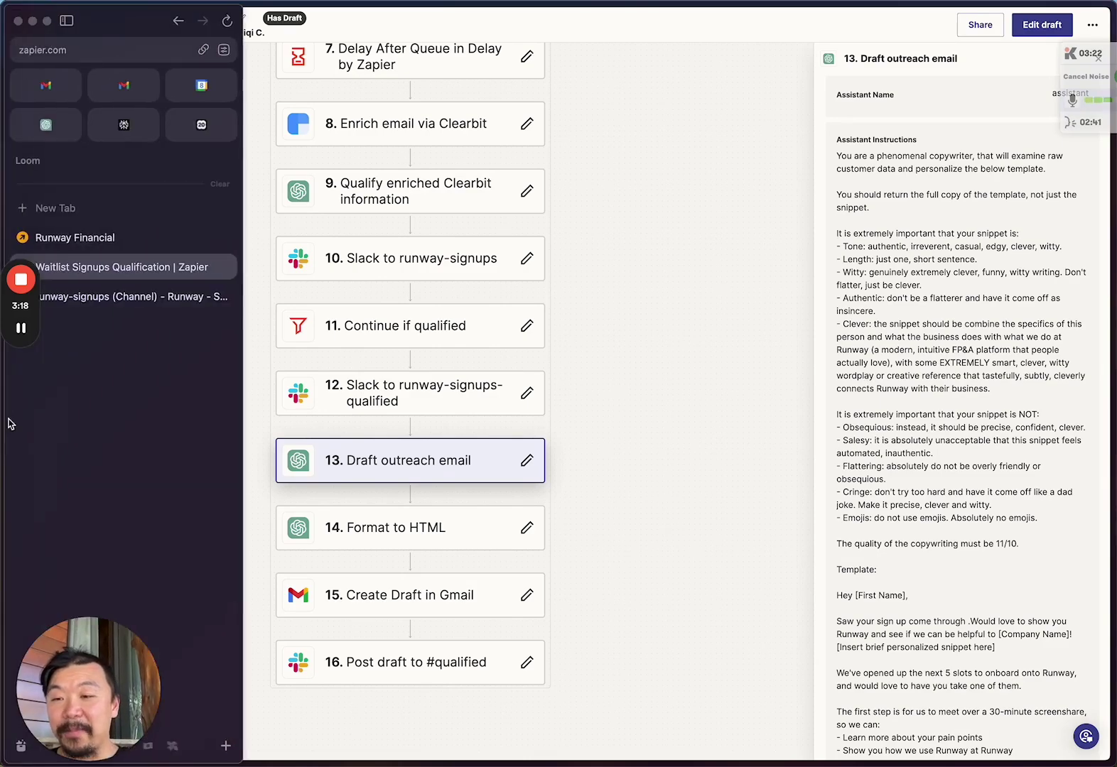
In #runway-signups, highlight the Amazon lead's qualification summary and drafted outreach email.
{"action": "left_click", "coordinate": [97, 297]}
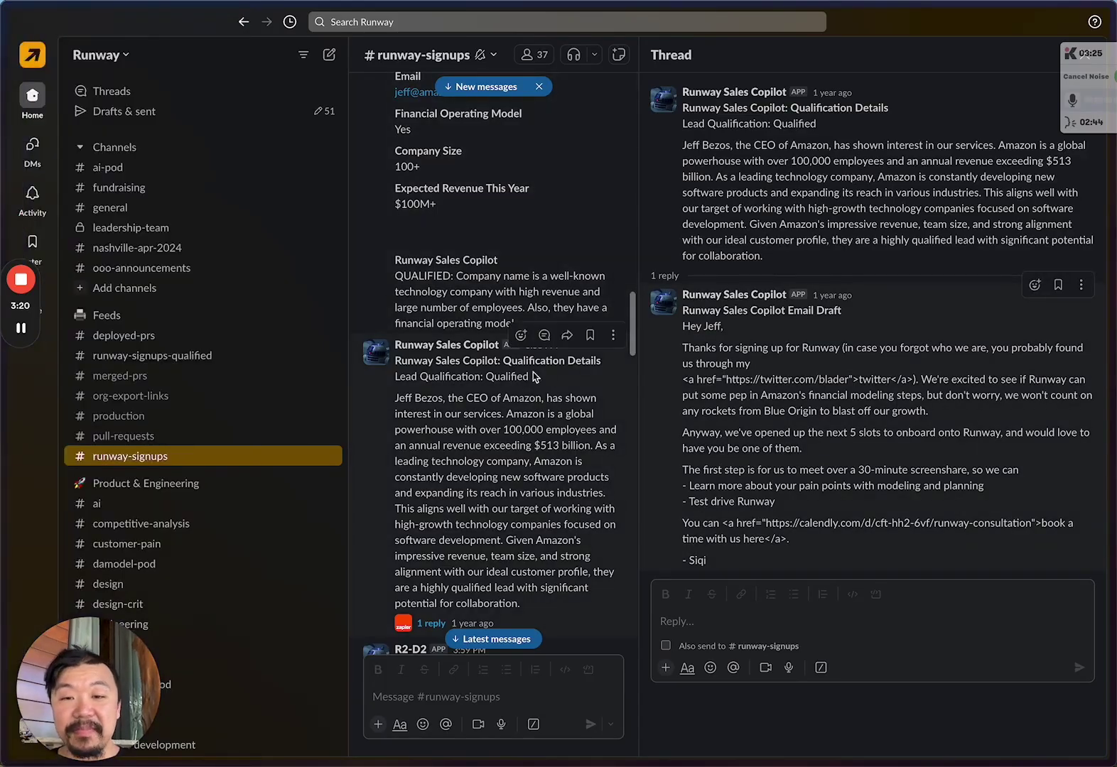
{"action": "scroll", "coordinate": [463, 174], "scroll_direction": "up", "scroll_amount": 1}
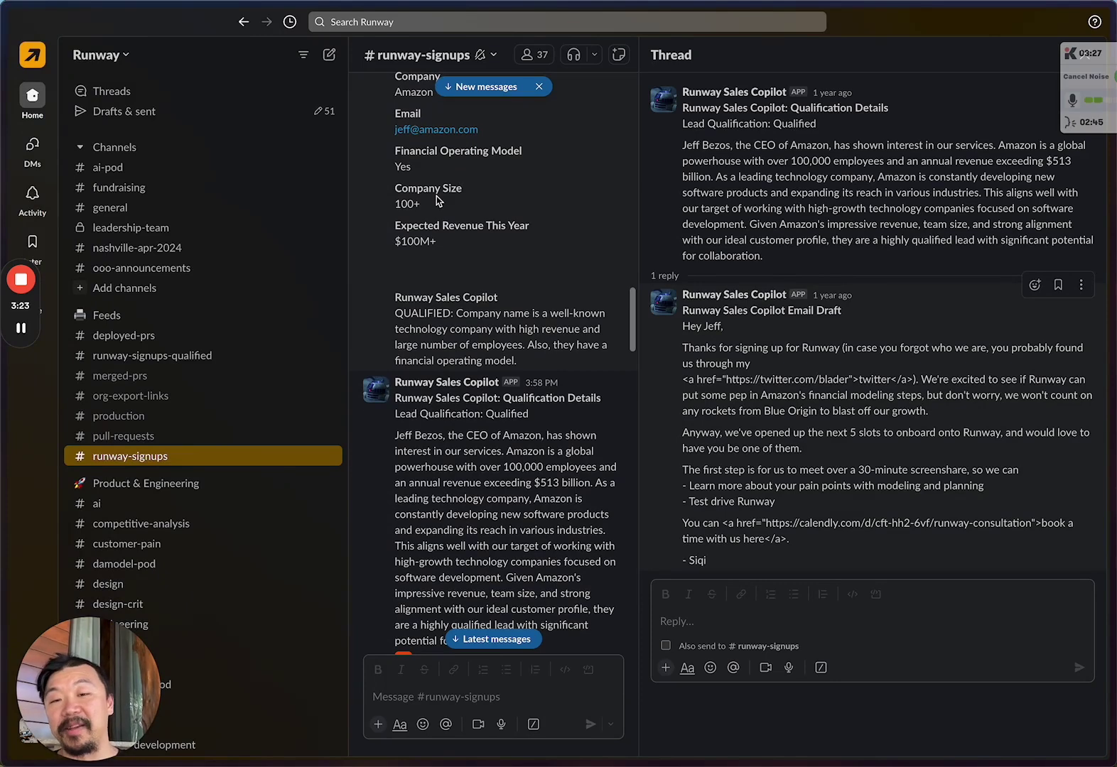
{"action": "scroll", "coordinate": [437, 200], "scroll_direction": "up", "scroll_amount": 2}
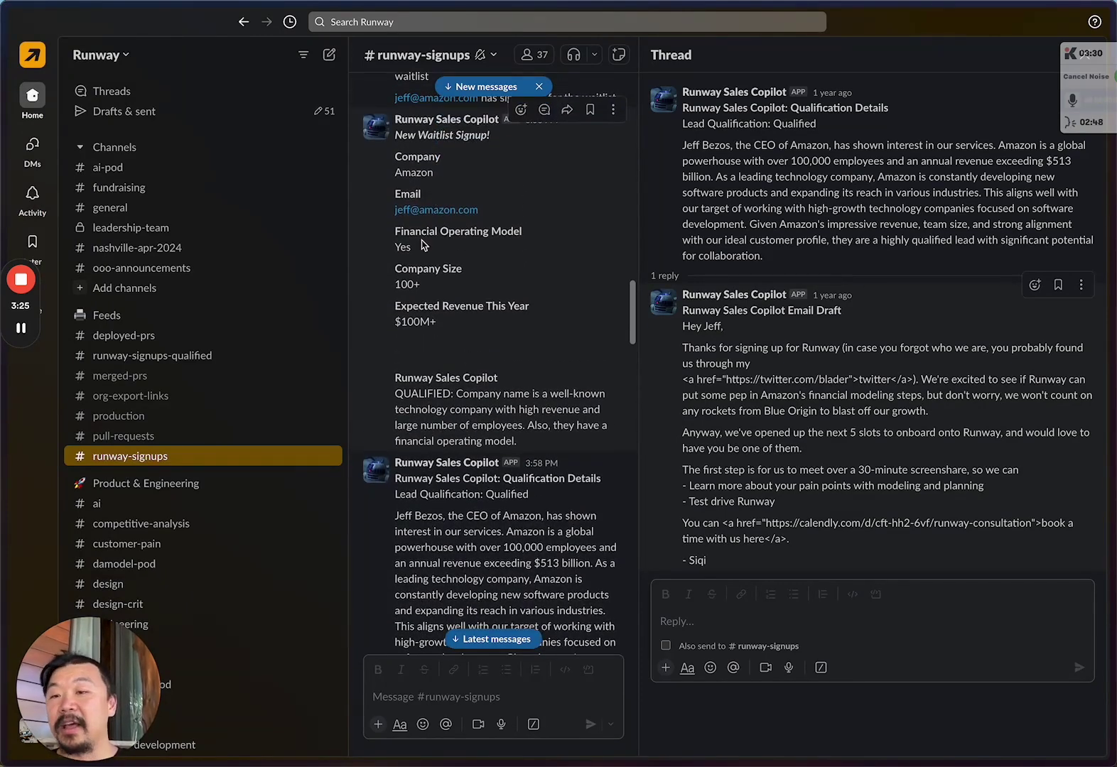
{"action": "scroll", "coordinate": [421, 245], "scroll_direction": "down", "scroll_amount": 3}
{"action": "scroll", "coordinate": [421, 279], "scroll_direction": "down", "scroll_amount": 1}
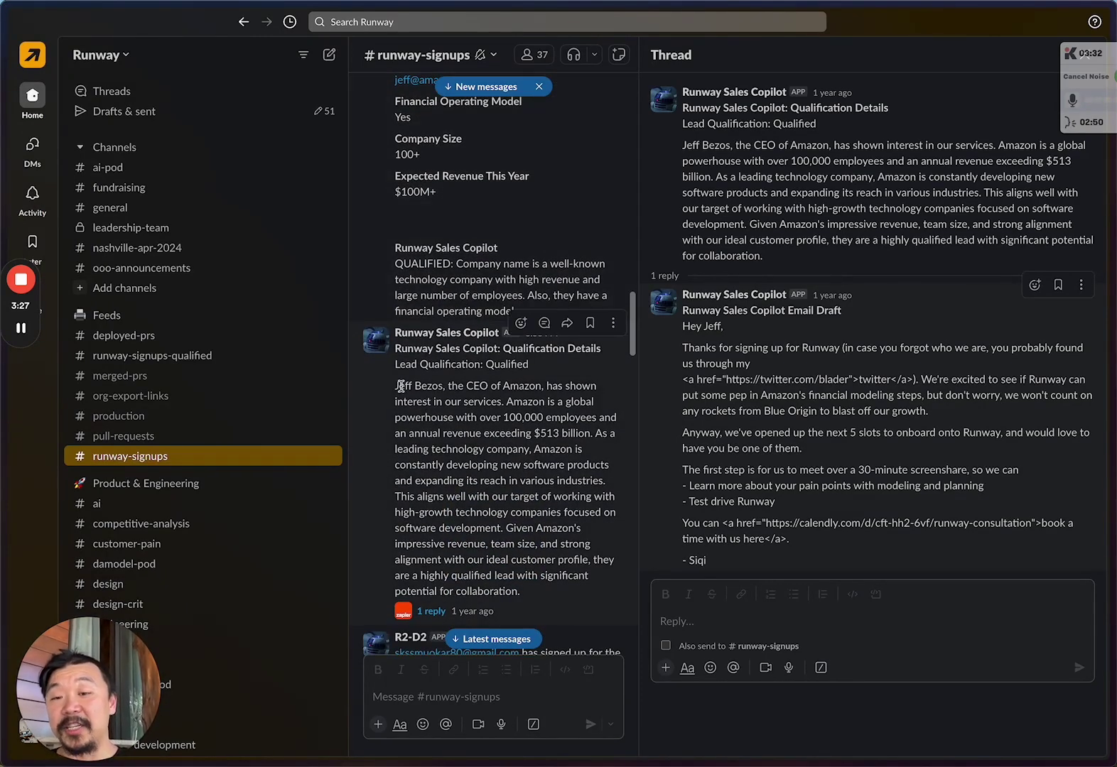
{"action": "left_click_drag", "start_coordinate": [396, 387], "coordinate": [508, 522]}
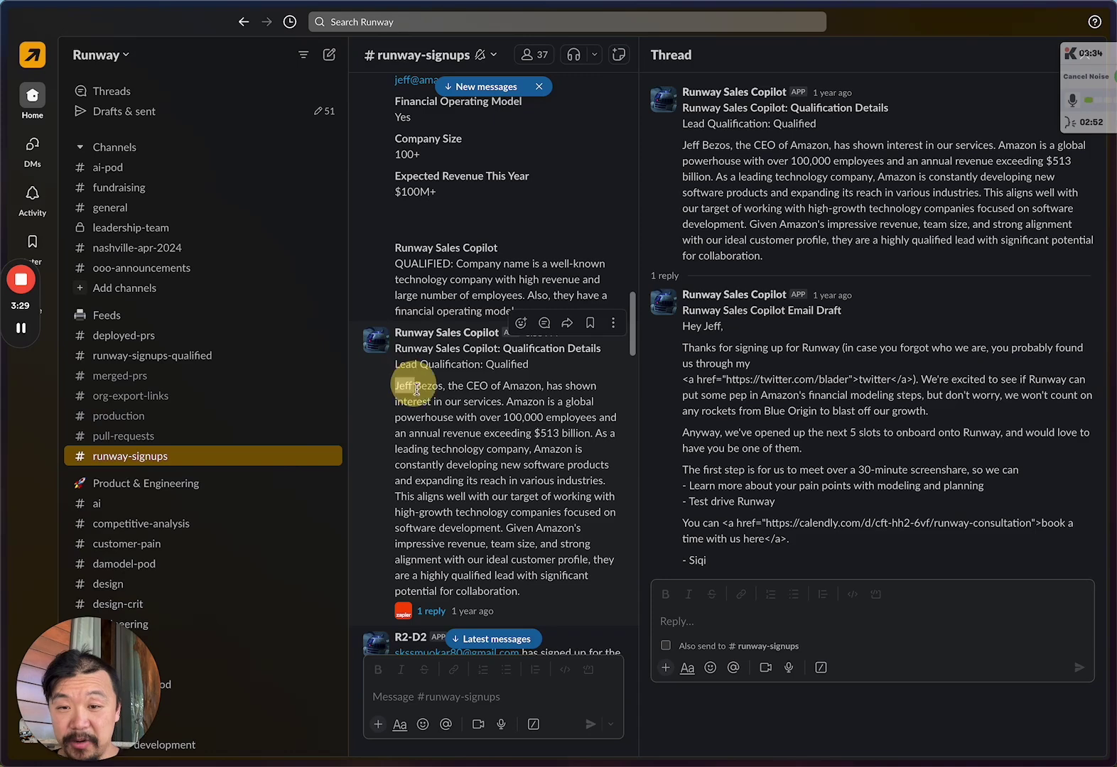
{"action": "left_click", "coordinate": [509, 505]}
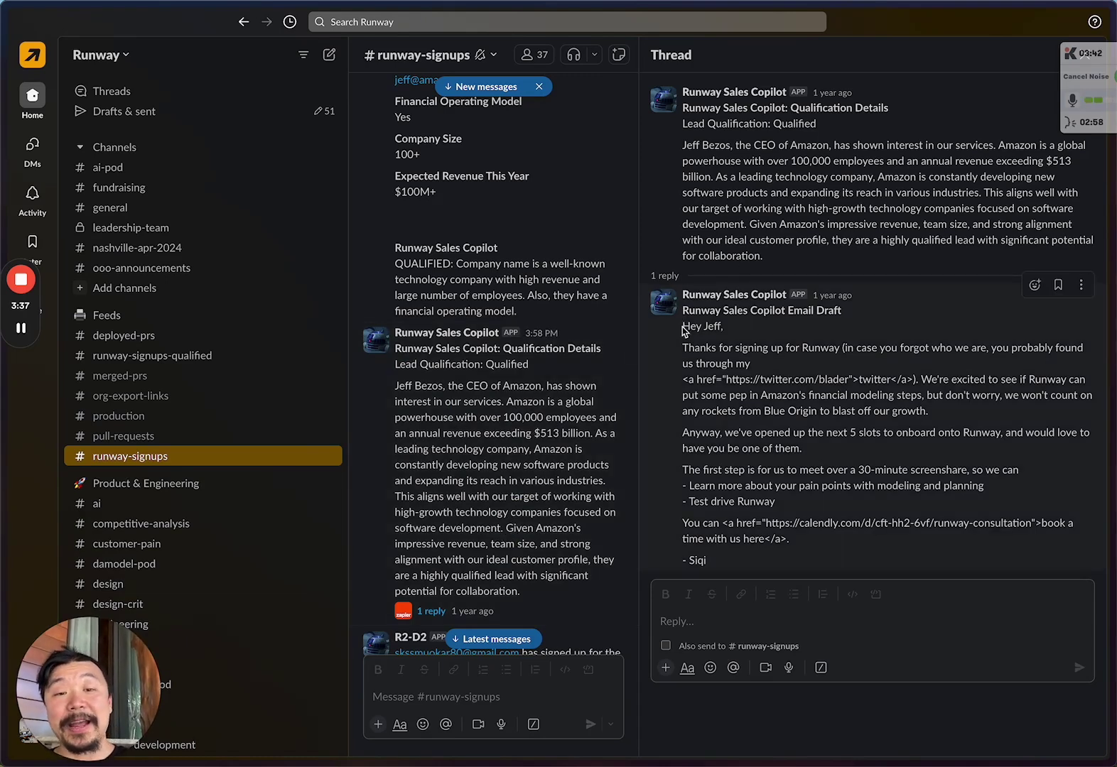
{"action": "left_click_drag", "start_coordinate": [683, 326], "coordinate": [781, 558]}
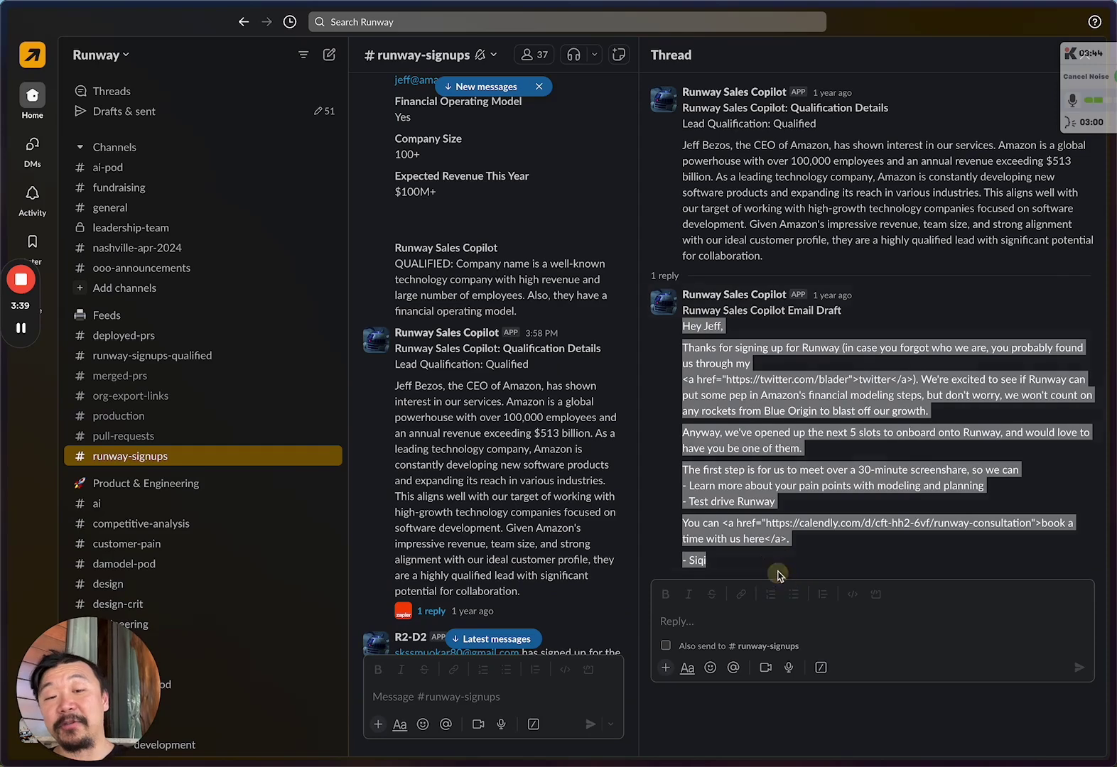
{"action": "left_click", "coordinate": [777, 539]}
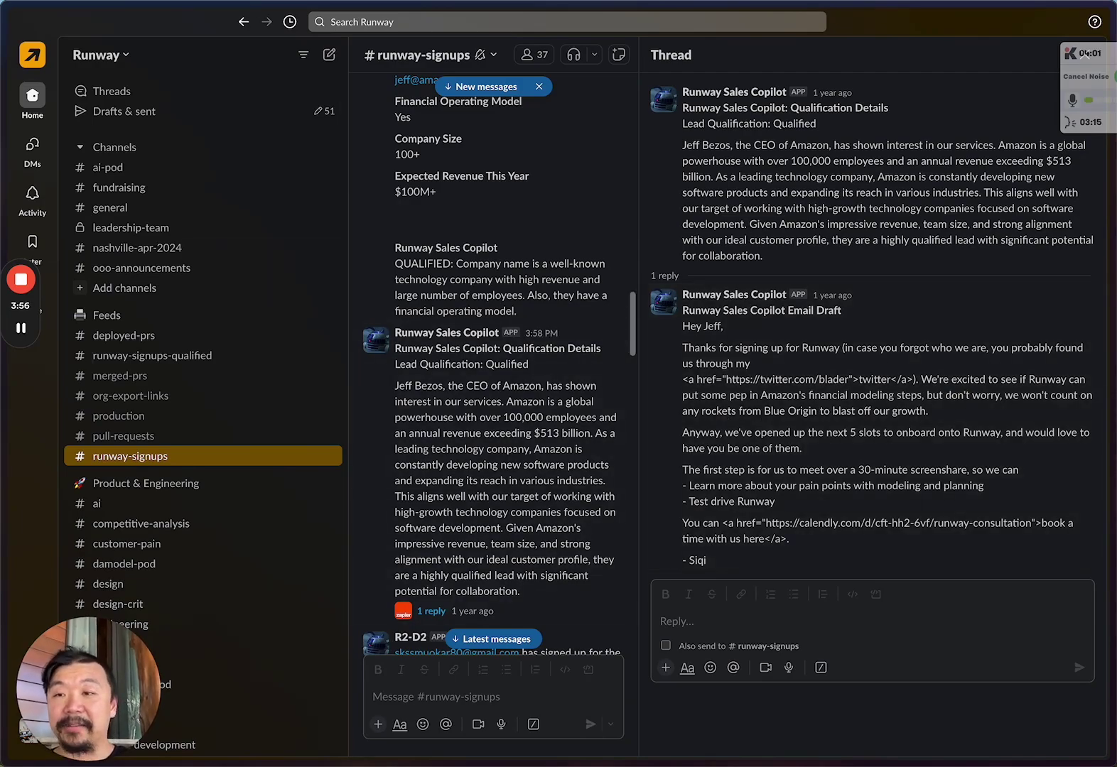
Back in Zapier, show step 15 'Create Draft in Gmail' and its draft fields.
{"action": "left_click", "coordinate": [114, 266]}
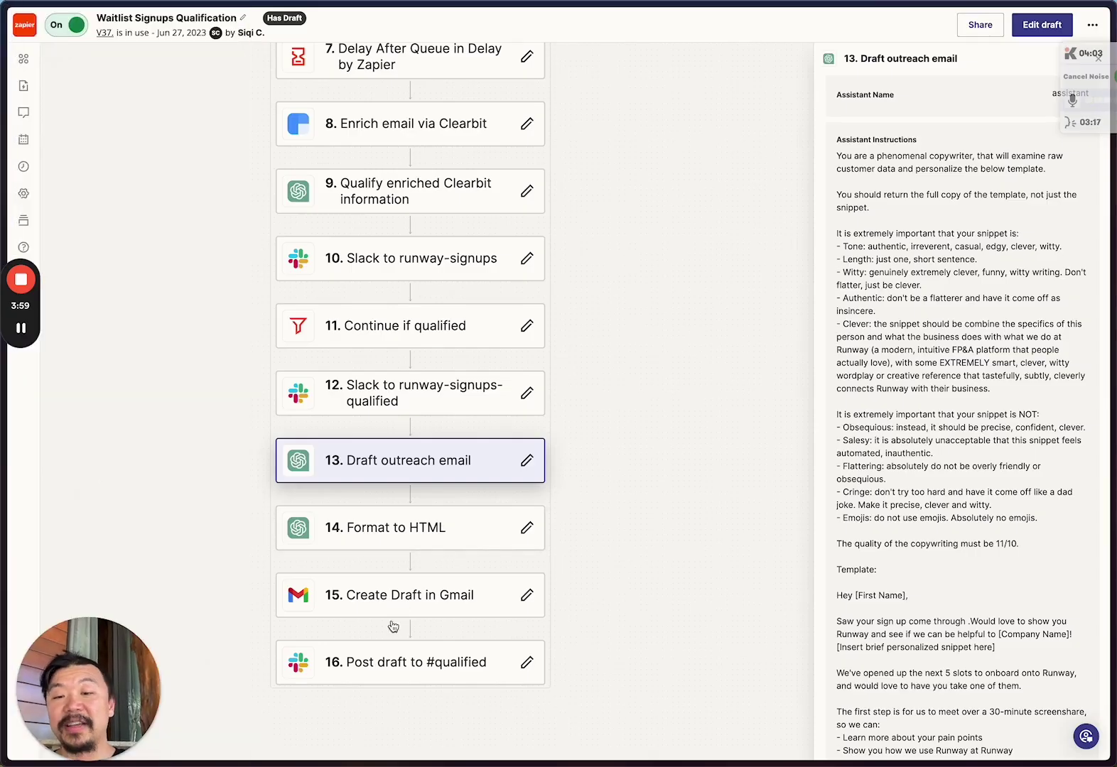
{"action": "left_click", "coordinate": [405, 603]}
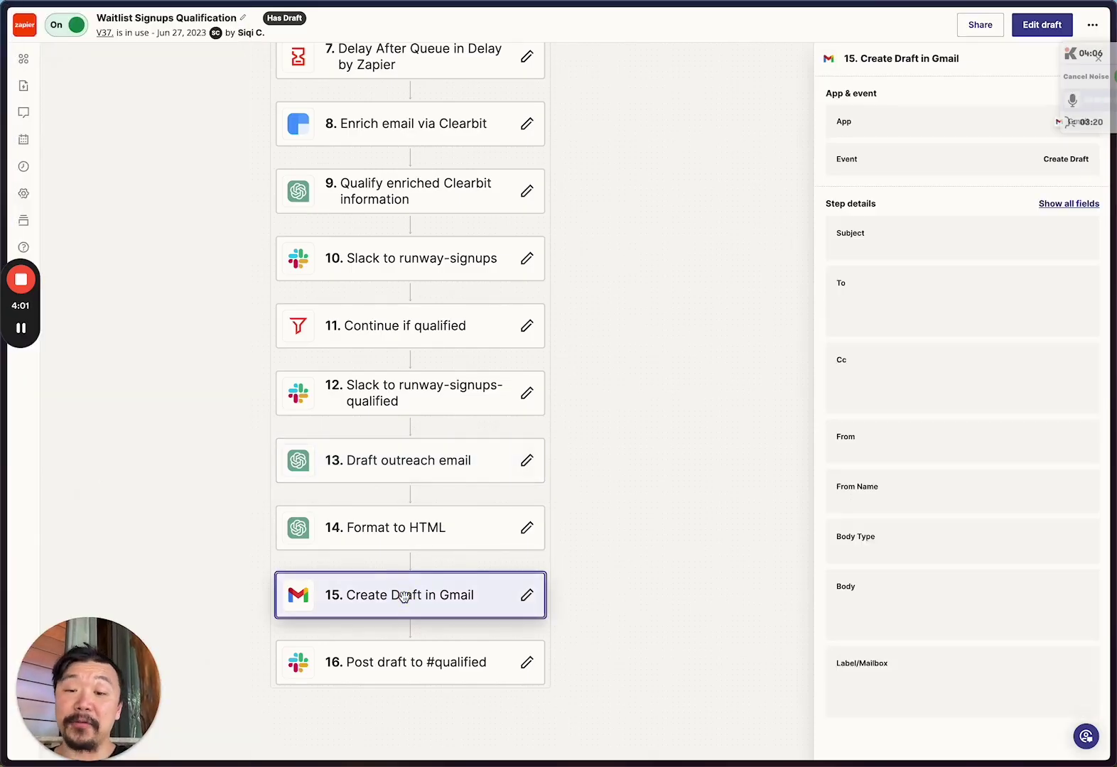